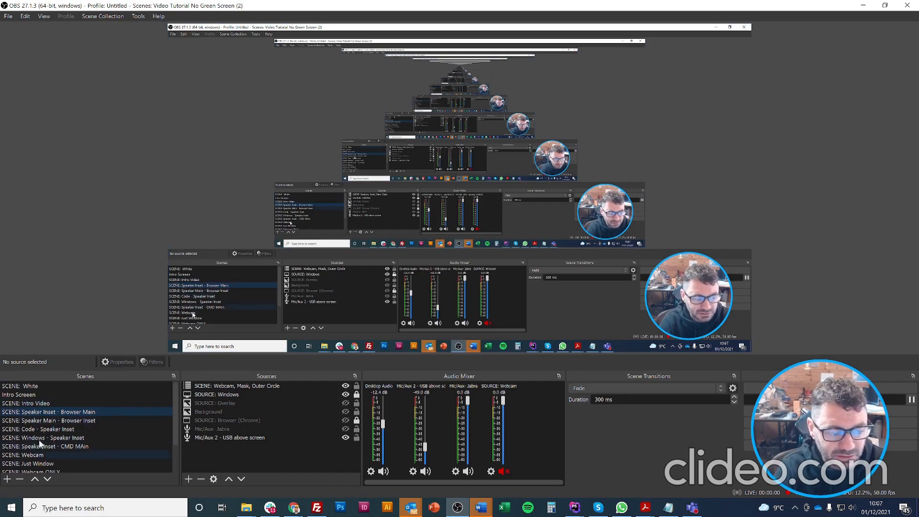
Create a scene titled 'SCENE: Scene Name', correcting typos in the name.
left_click(8, 479)
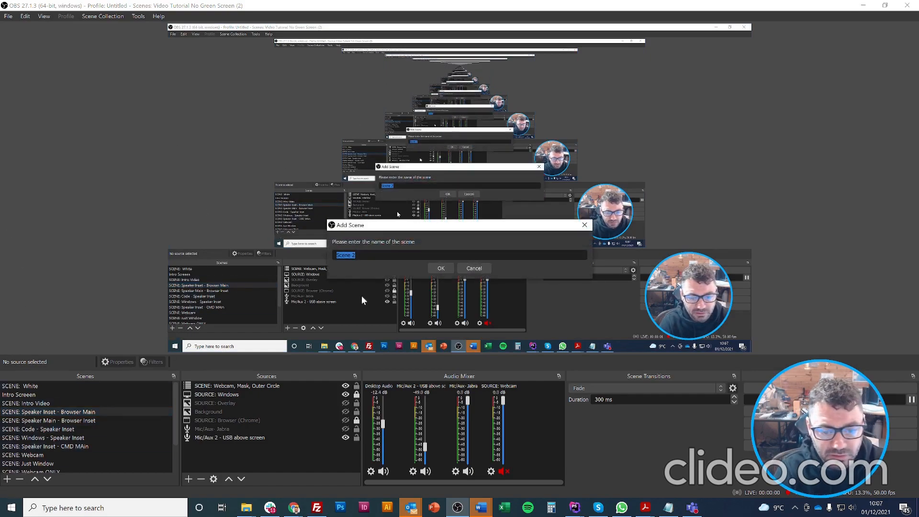
type("scREN")
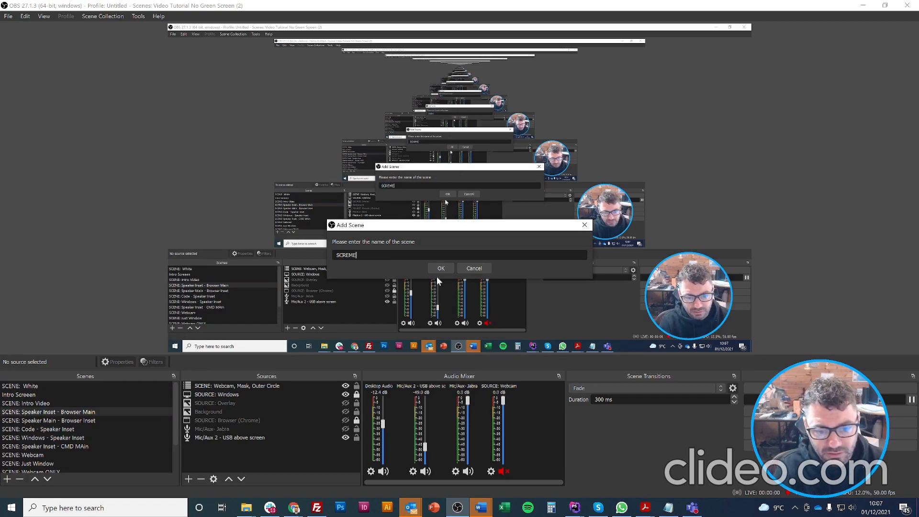
type("E")
key("BackSpace")
key("BackSpace")
key("BackSpace")
key("BackSpace")
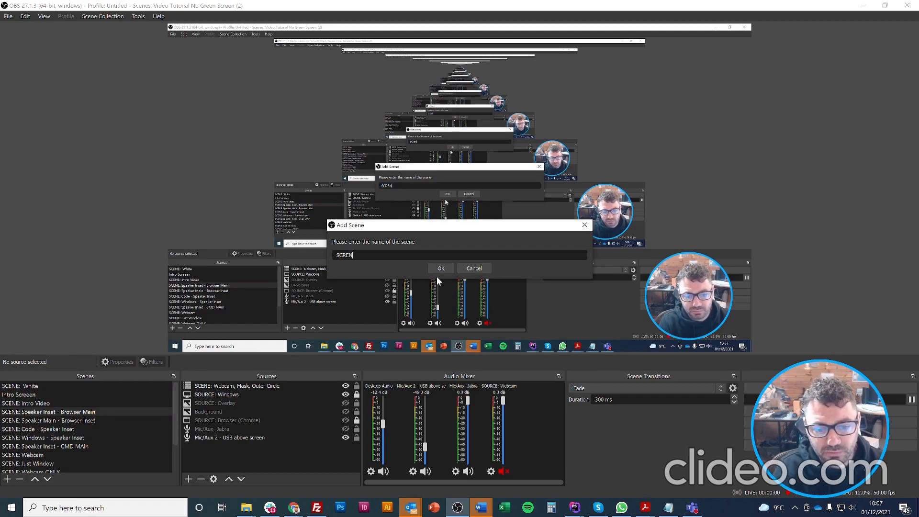
type("ENE: ")
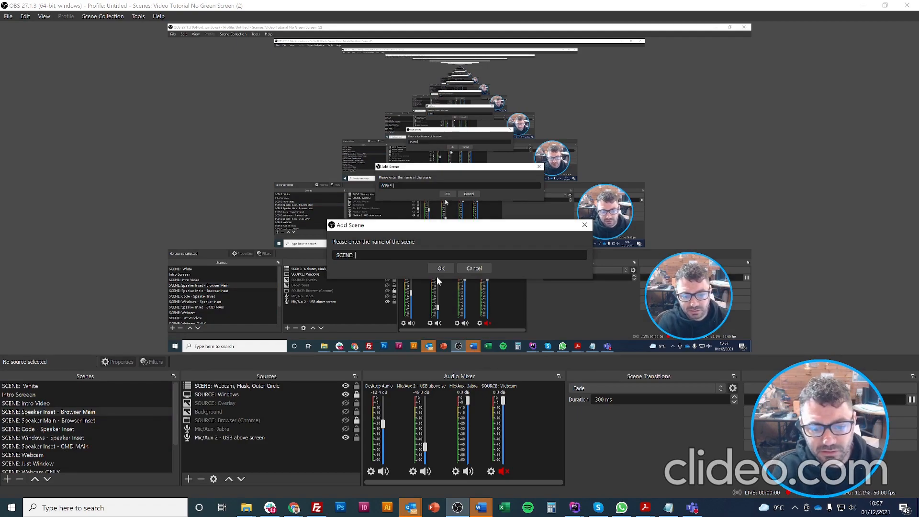
type("Scne")
key("BackSpace")
key("BackSpace")
key("BackSpace")
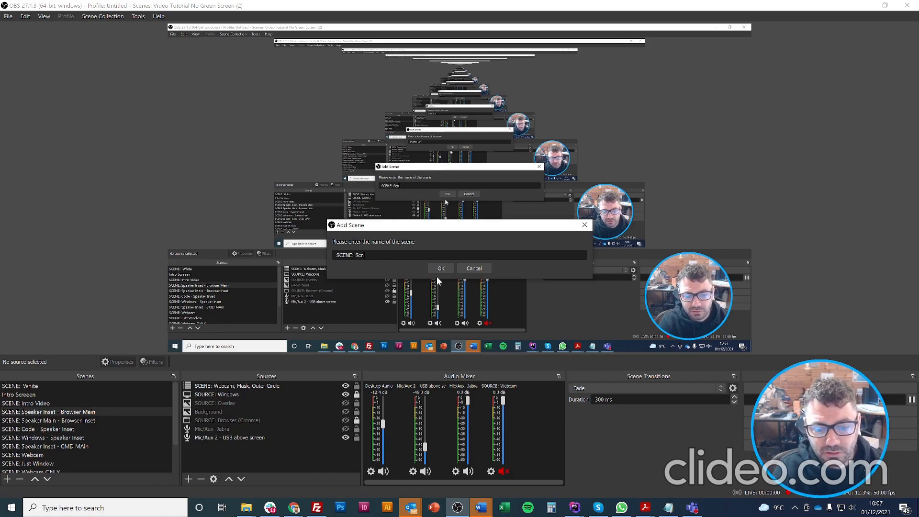
type("ene Name")
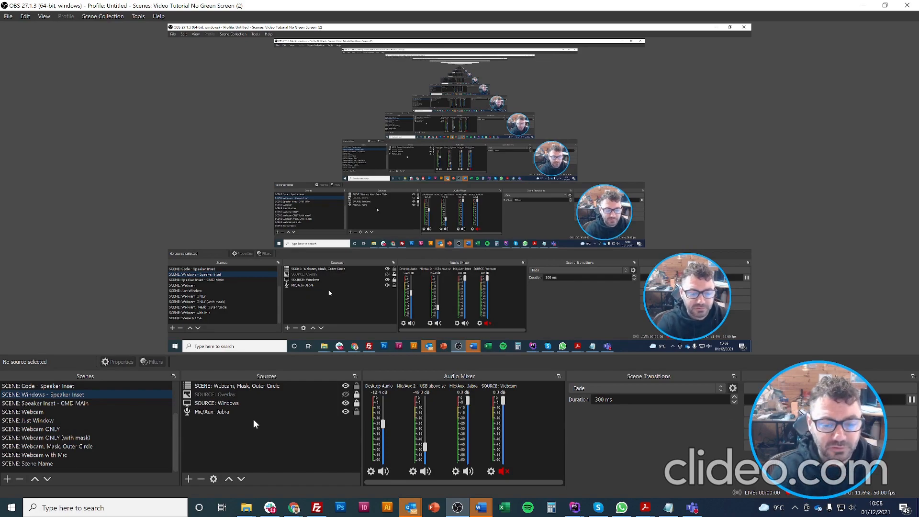
Start an Audio Input Capture source, cancel it, and reopen the list of source types.
left_click(190, 478)
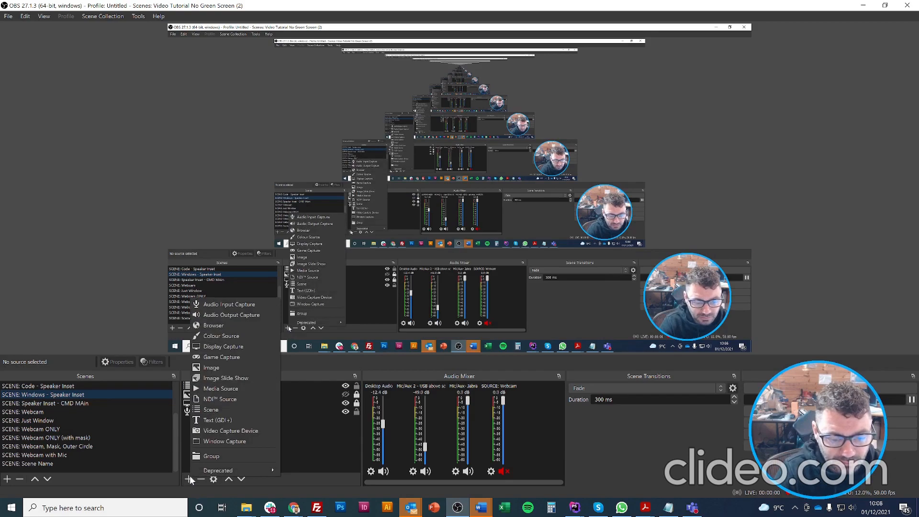
left_click(249, 306)
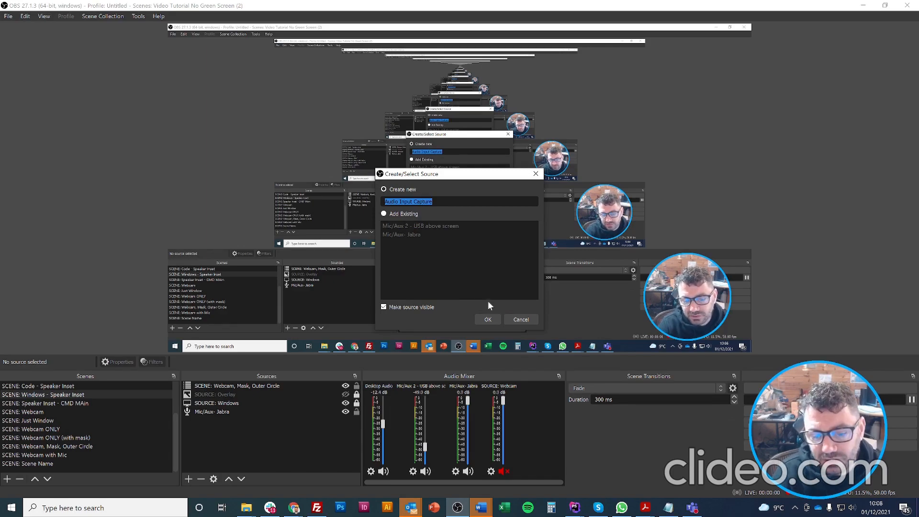
left_click(520, 320)
left_click(187, 479)
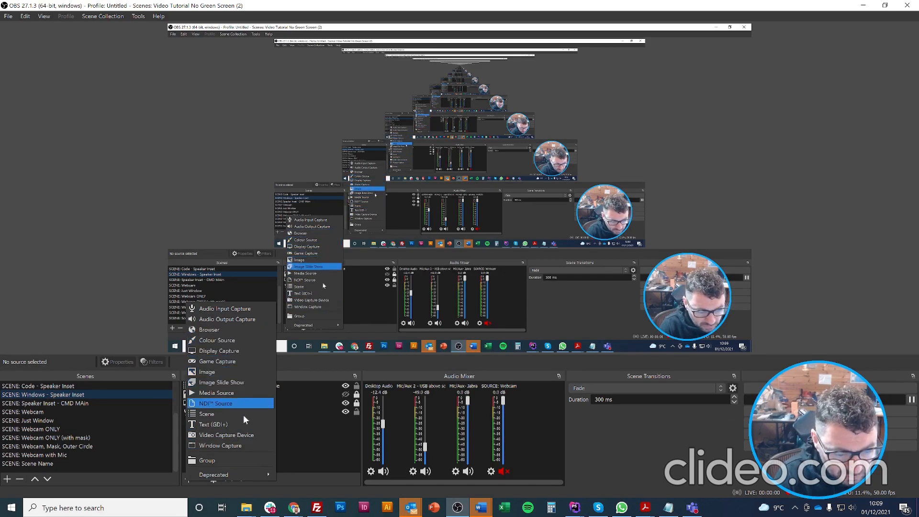
Add a Video Capture Device source, reviewing NewTek NDI Video and Flip Vertically before cancelling its properties.
left_click(241, 436)
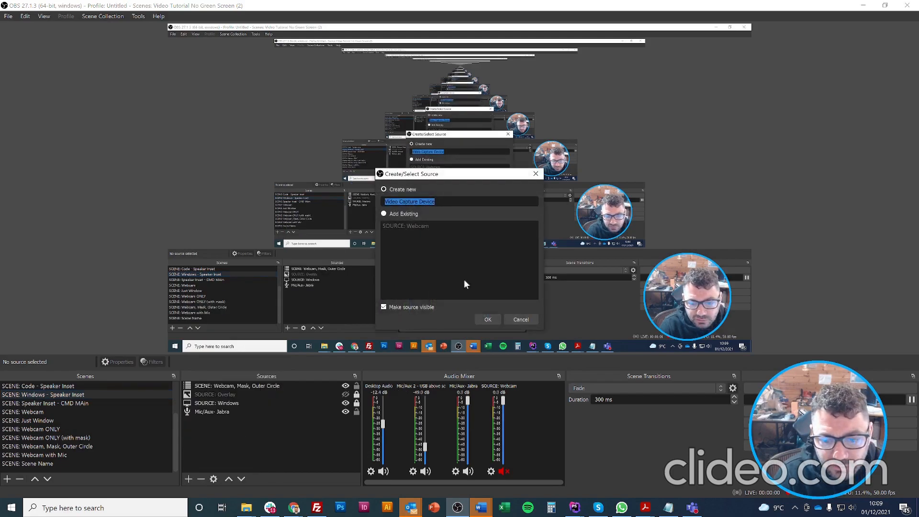
left_click(484, 320)
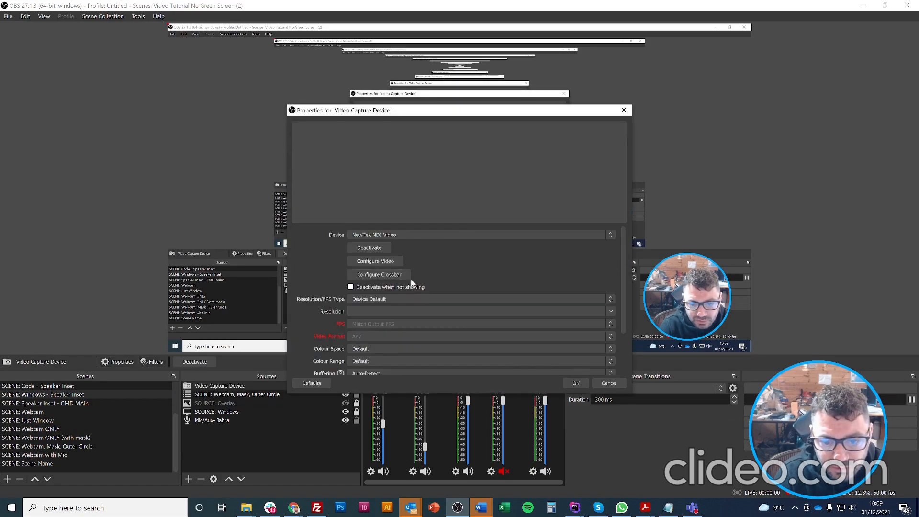
left_click(408, 234)
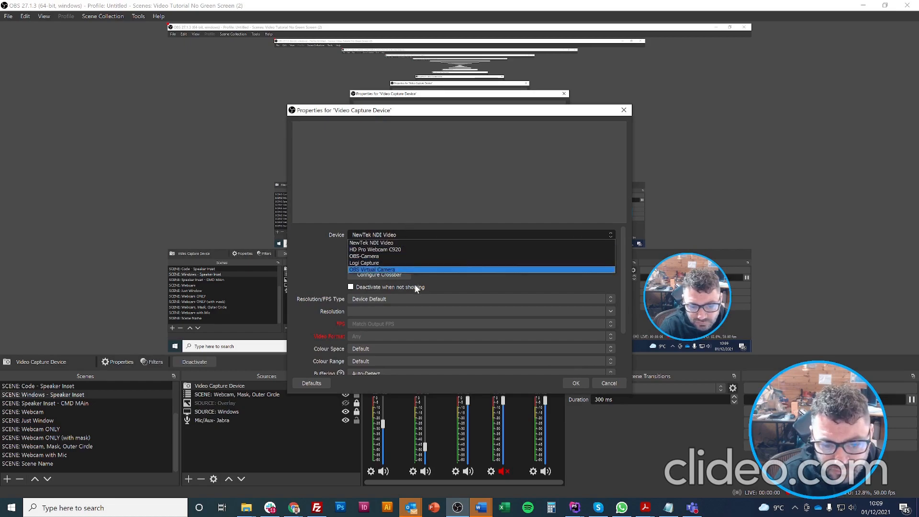
left_click(301, 274)
scroll(472, 288, "down", 1)
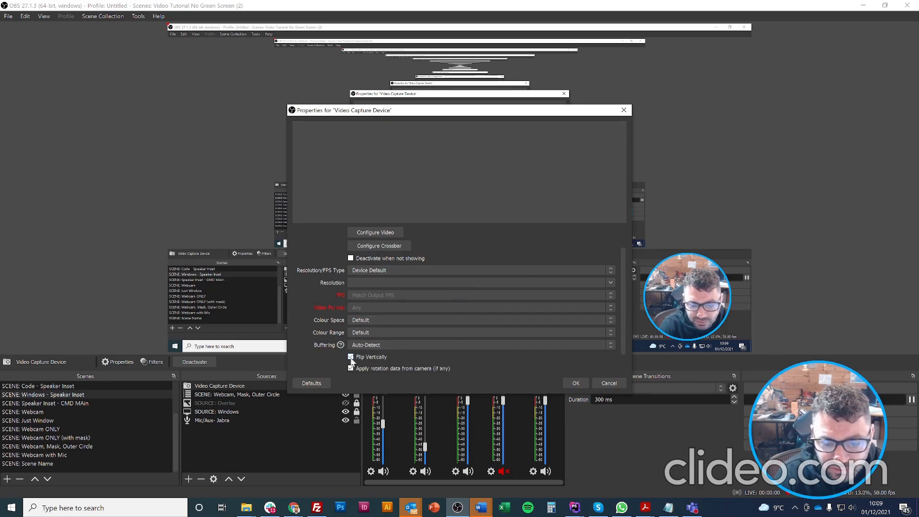
left_click(351, 357)
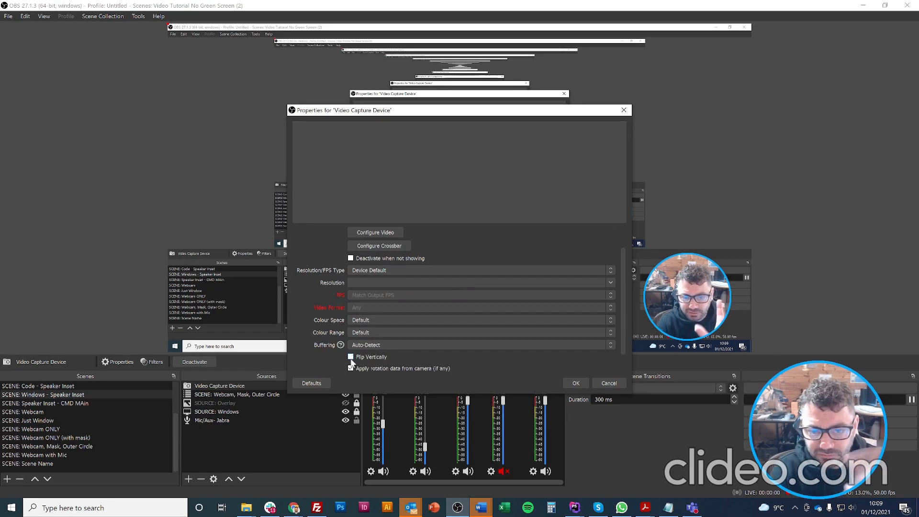
left_click(608, 383)
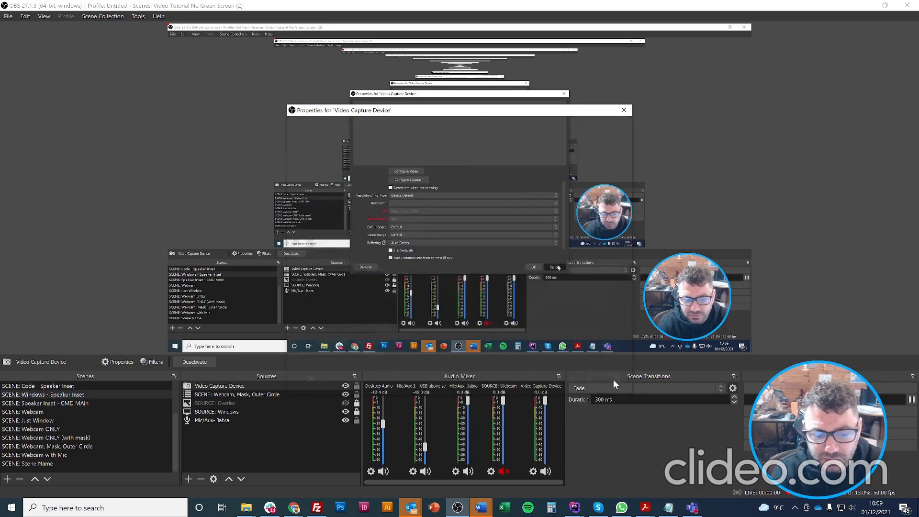
left_click(189, 478)
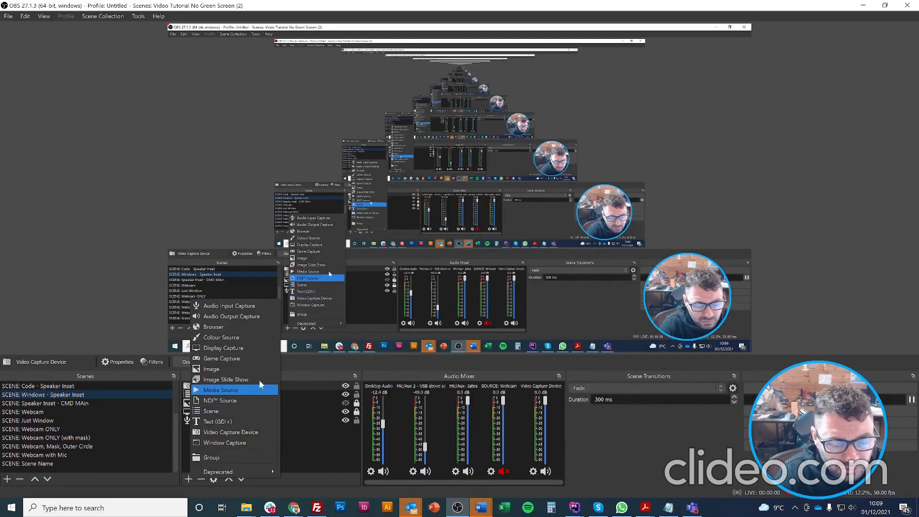
Add a Display Capture source, keeping the primary monitor as the captured display.
left_click(243, 349)
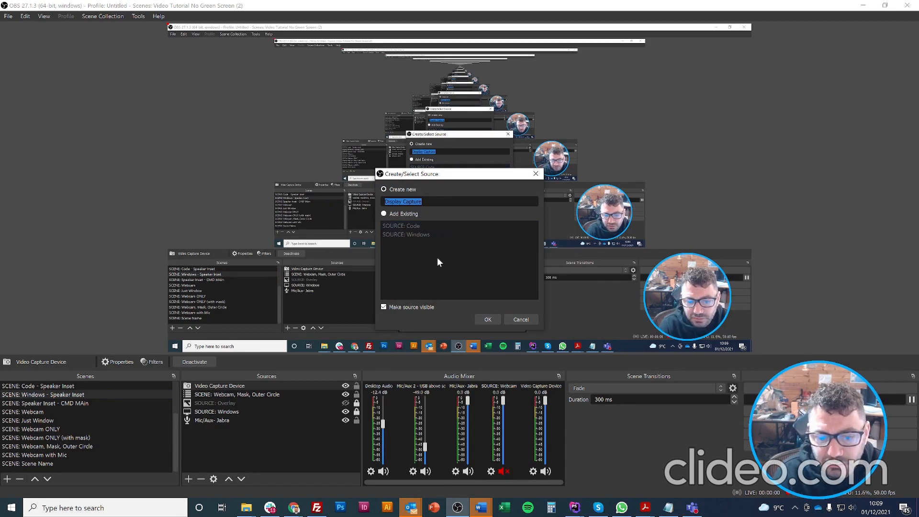
left_click(485, 321)
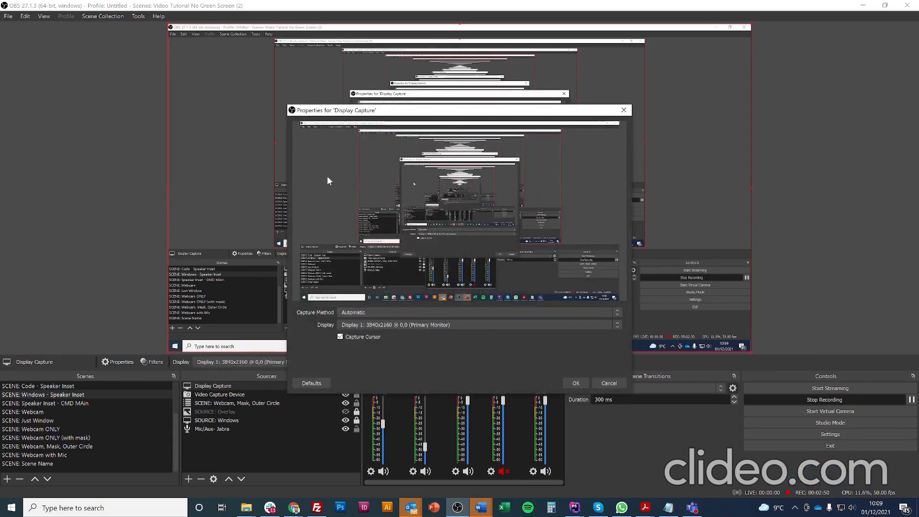
left_click(426, 325)
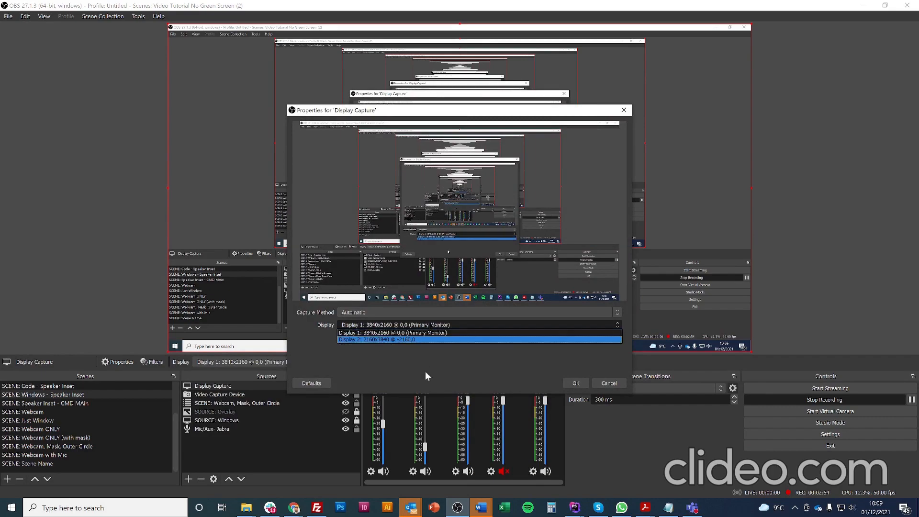
left_click(426, 332)
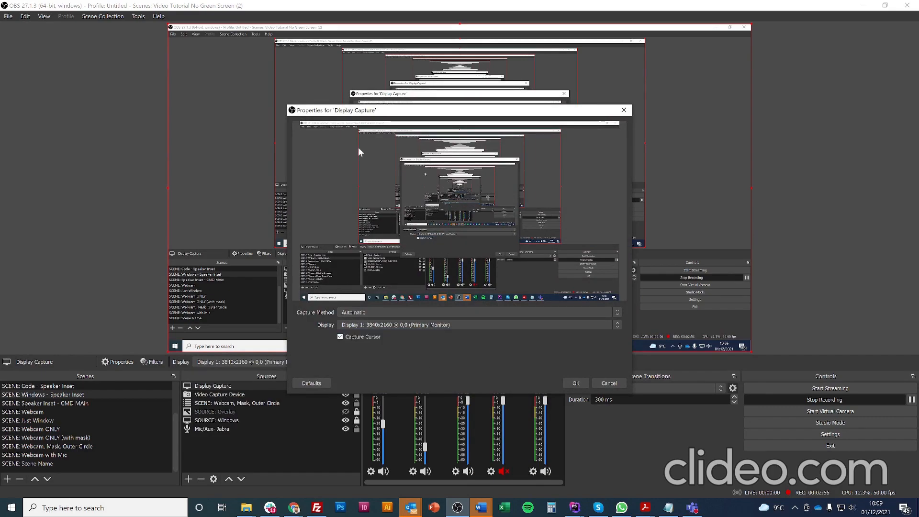
left_click(608, 383)
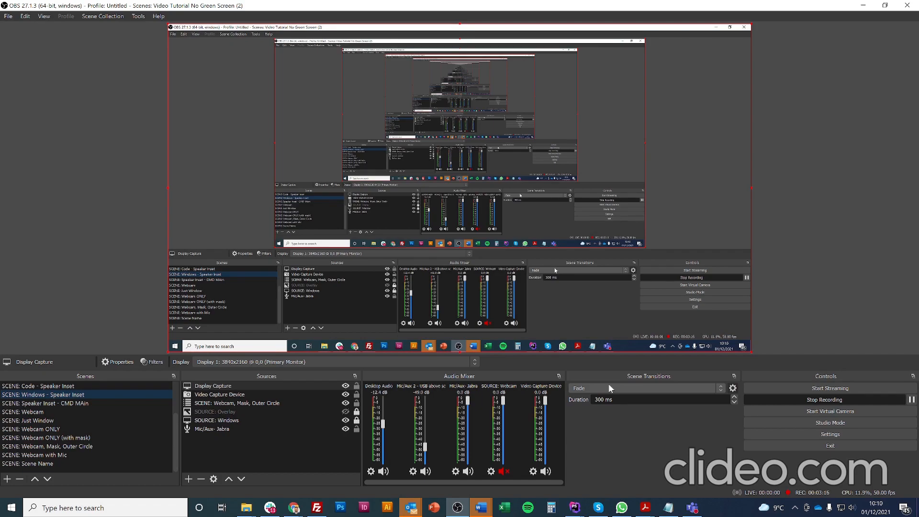
Add a Window Capture source from the Sources list.
left_click(186, 479)
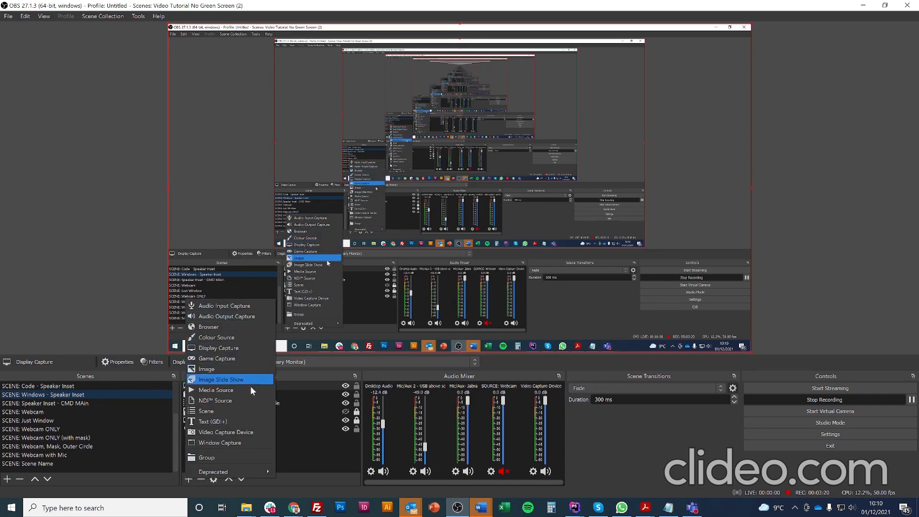
left_click(246, 441)
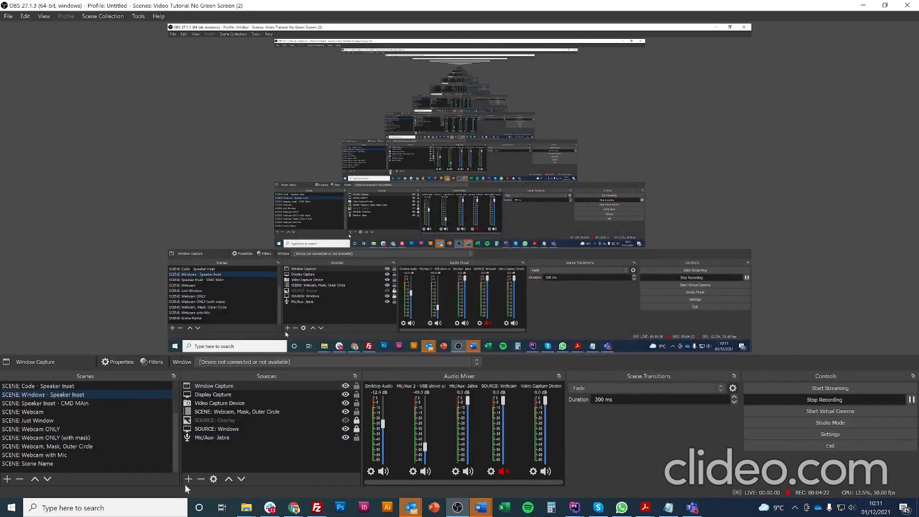
Back in OBS, bring up the list of source types to add.
left_click(188, 480)
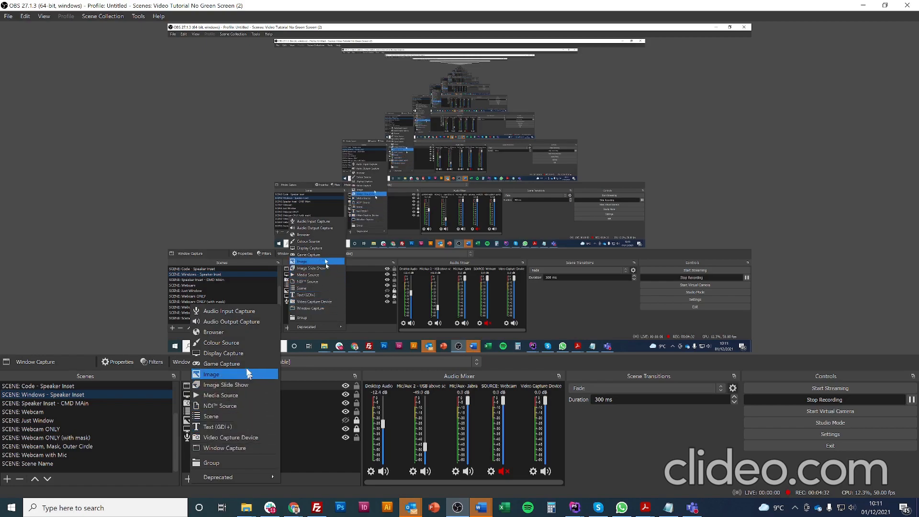
Start a Colour Source, cancel it, and reopen the list of source types.
left_click(240, 342)
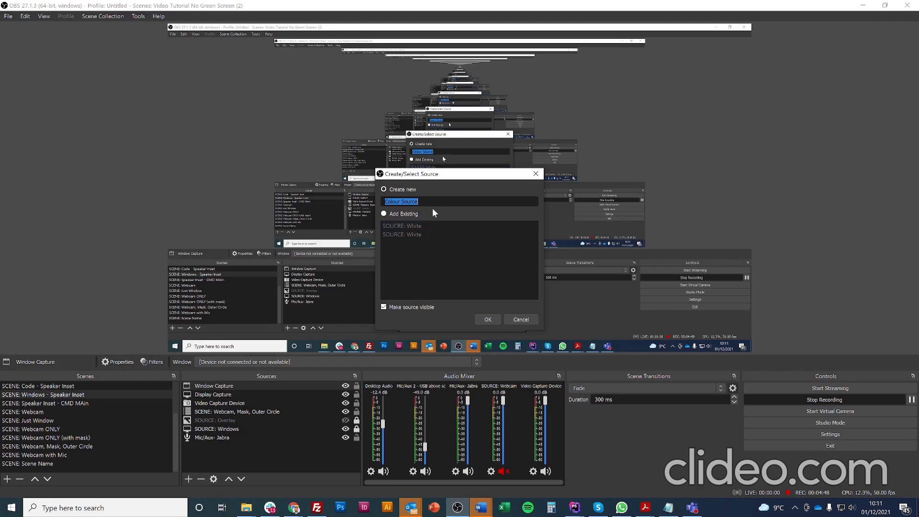
left_click(521, 320)
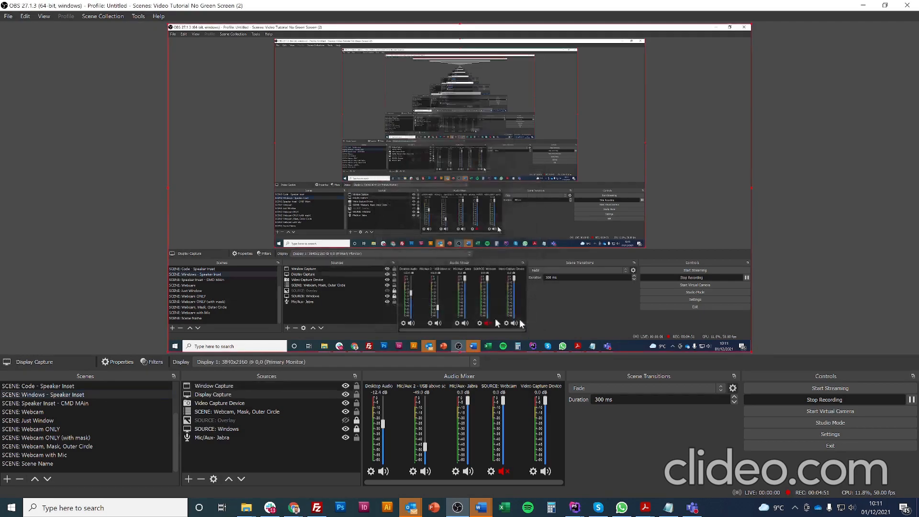
left_click(191, 479)
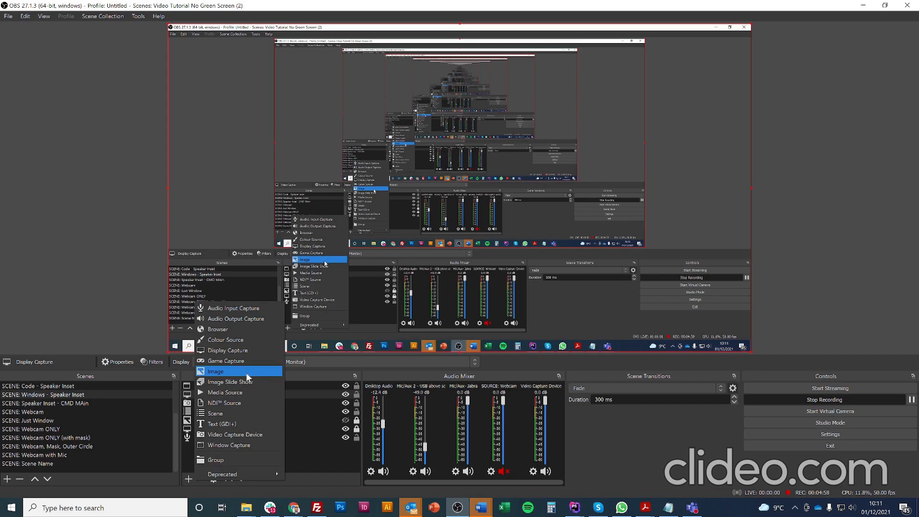
Add a Text (GDI+) source reading 'THis is my amazing text' with Text Transform at None.
left_click(237, 424)
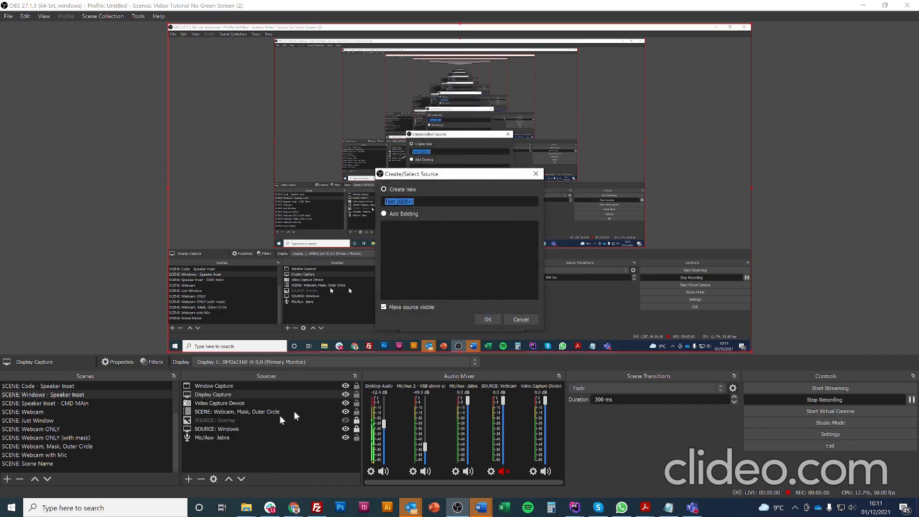
left_click(488, 317)
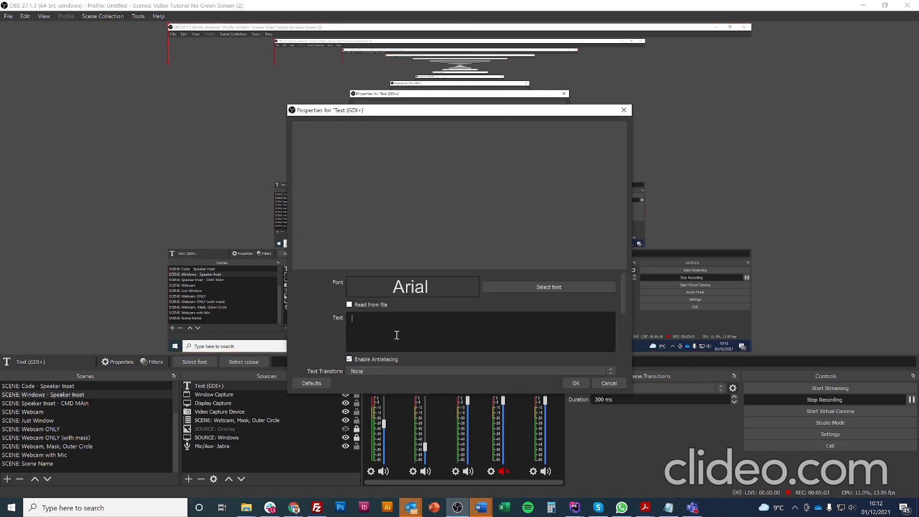
left_click(396, 335)
type("THis is my ama")
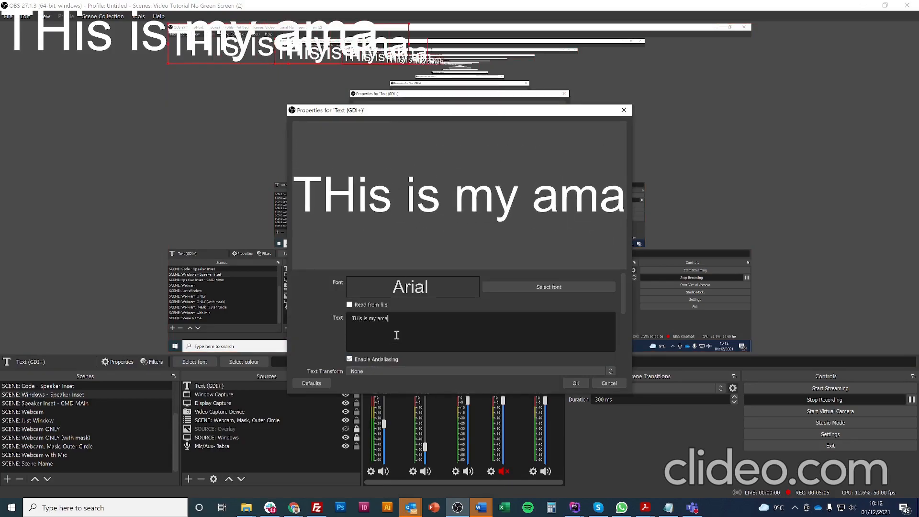
type("zing text")
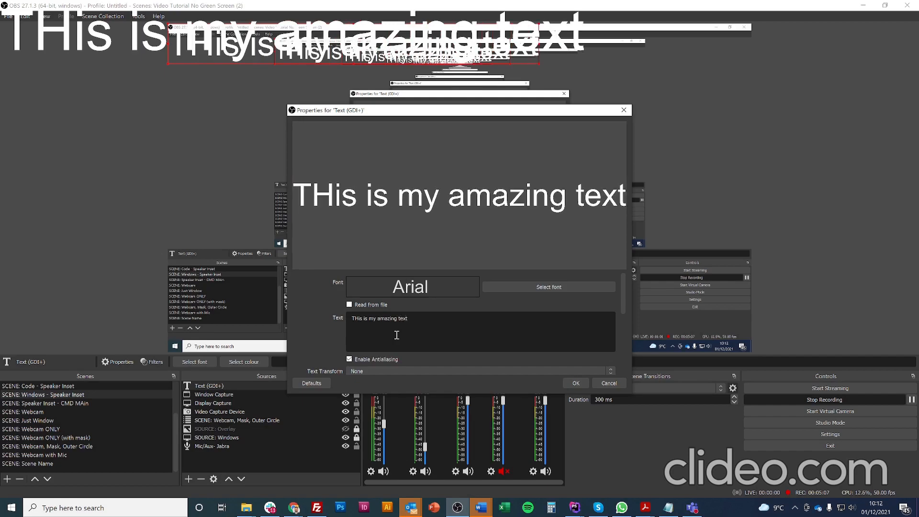
left_click(420, 371)
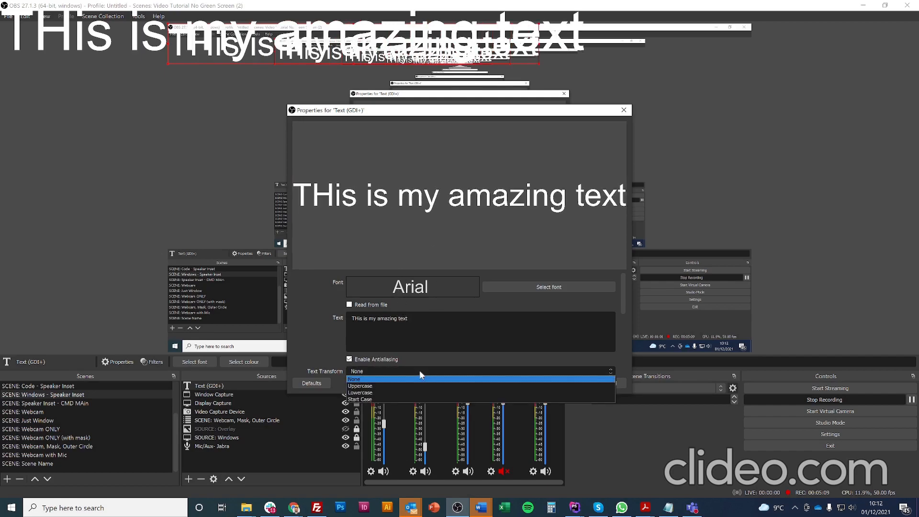
left_click(420, 378)
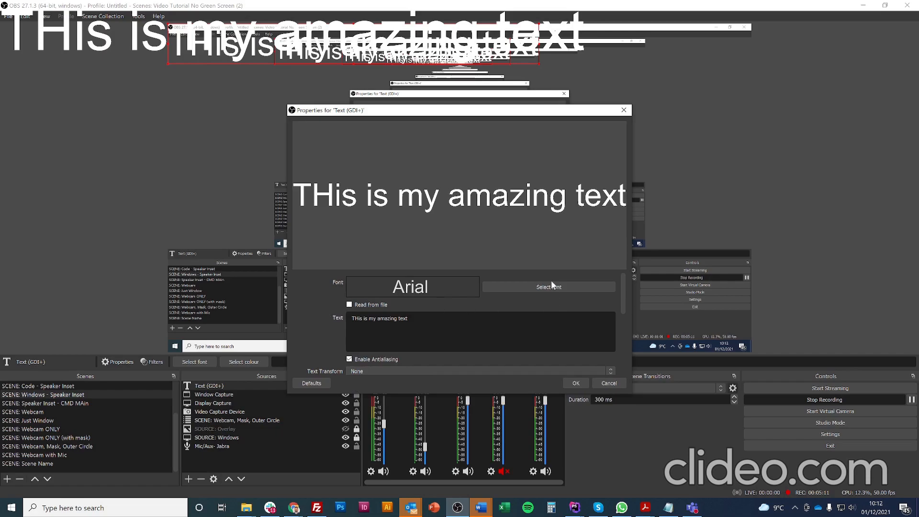
left_click_drag(624, 298, 629, 365)
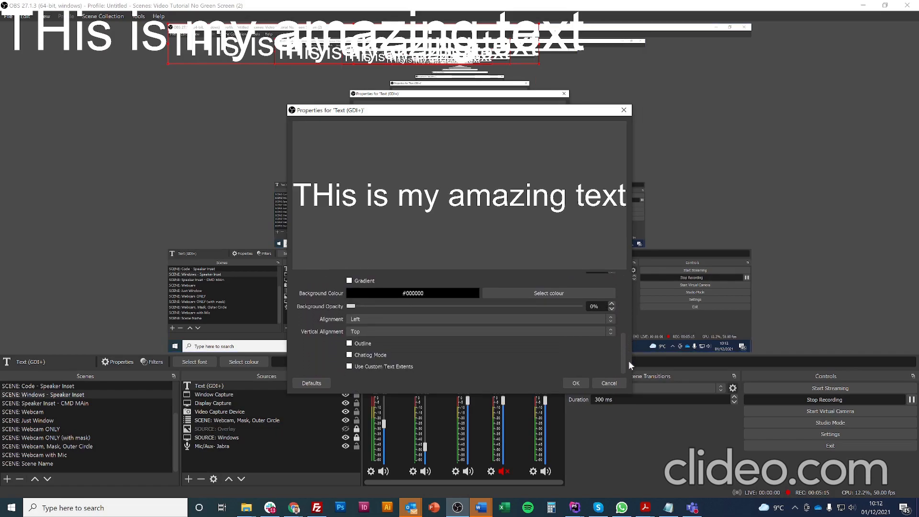
left_click(575, 383)
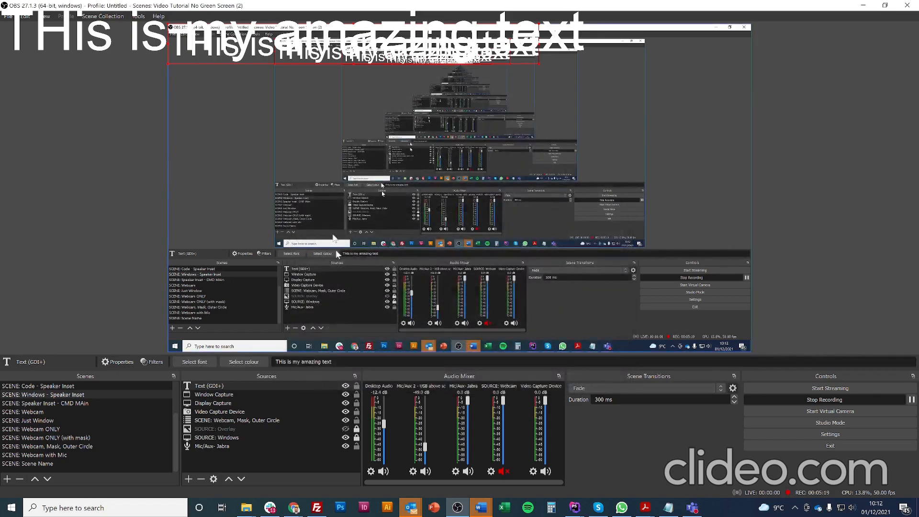
Give the Text (GDI+) source a Scroll filter with horizontal speed 334.
right_click(249, 384)
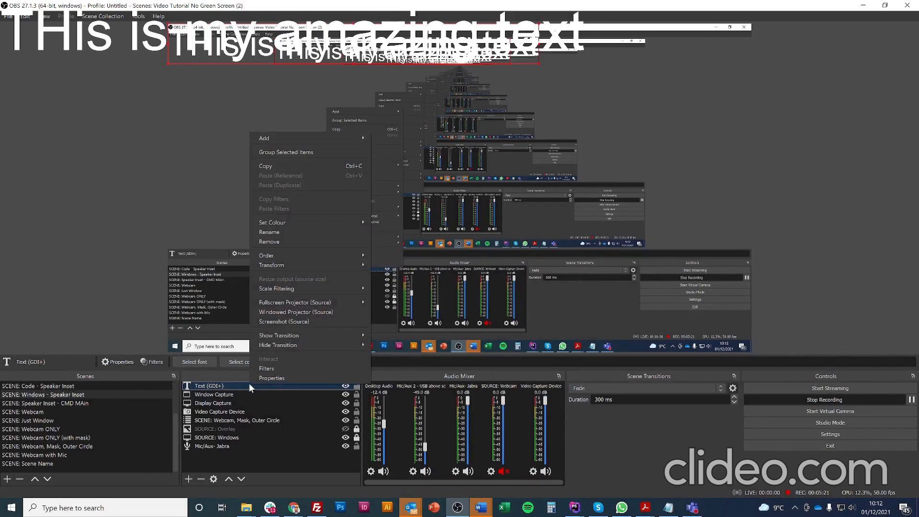
left_click(281, 369)
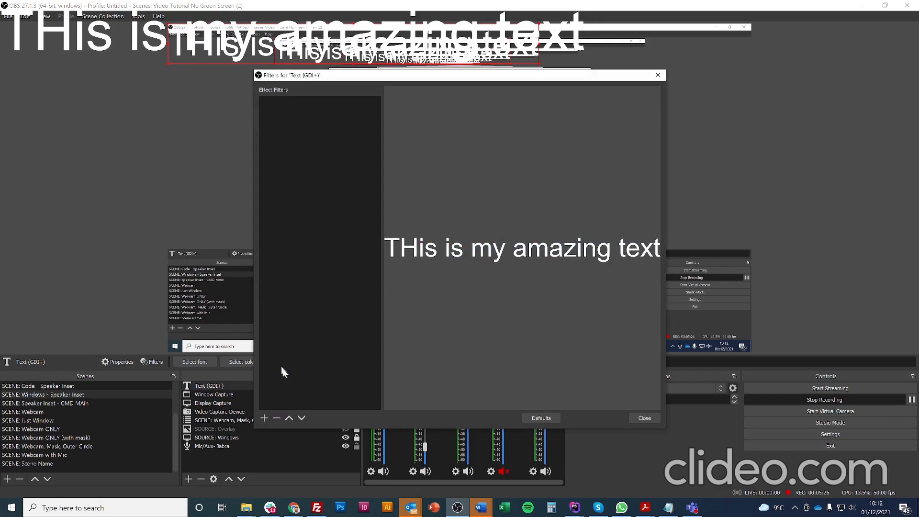
left_click(264, 418)
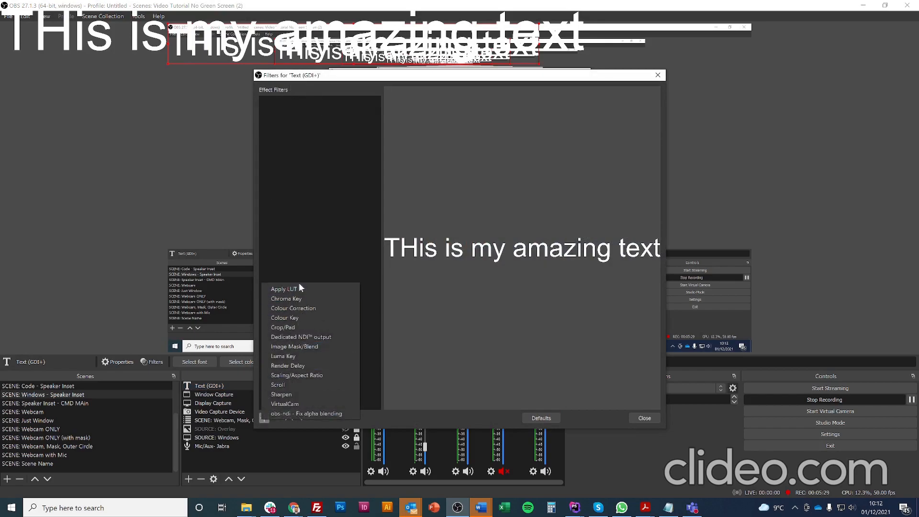
left_click(302, 385)
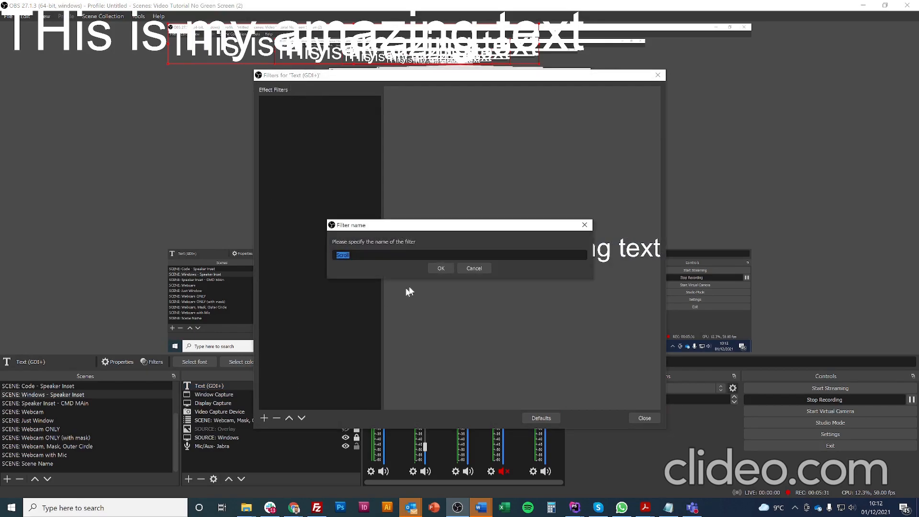
left_click(434, 267)
left_click_drag(525, 300, 585, 300)
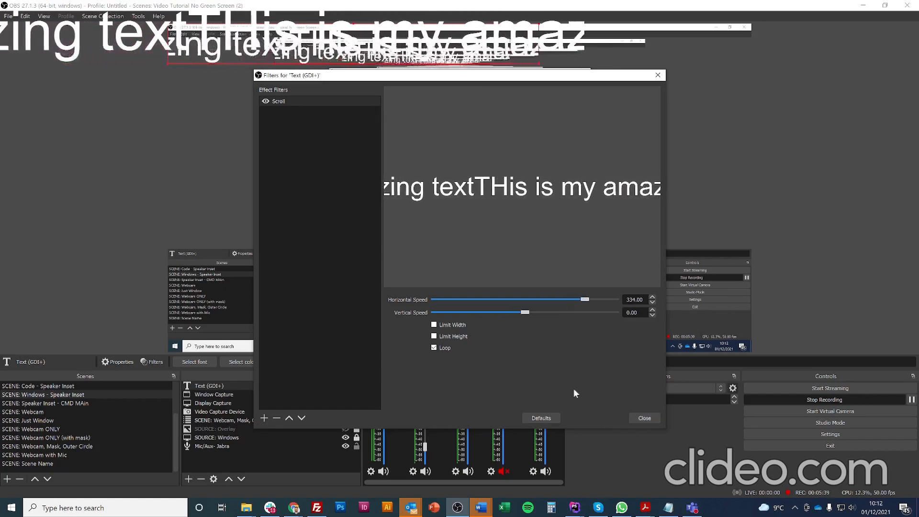
left_click(645, 418)
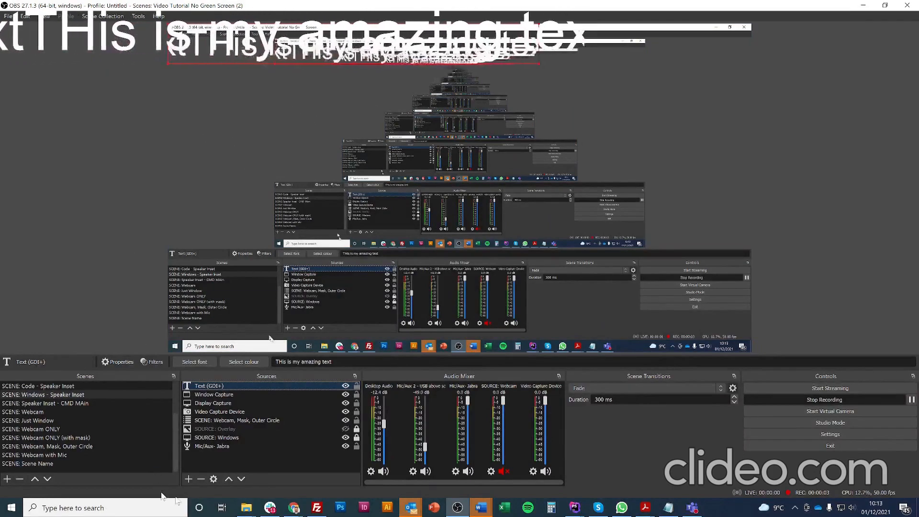
Select the four sources from Text (GDI+) down to Video Capture Device and delete them.
left_click(189, 479)
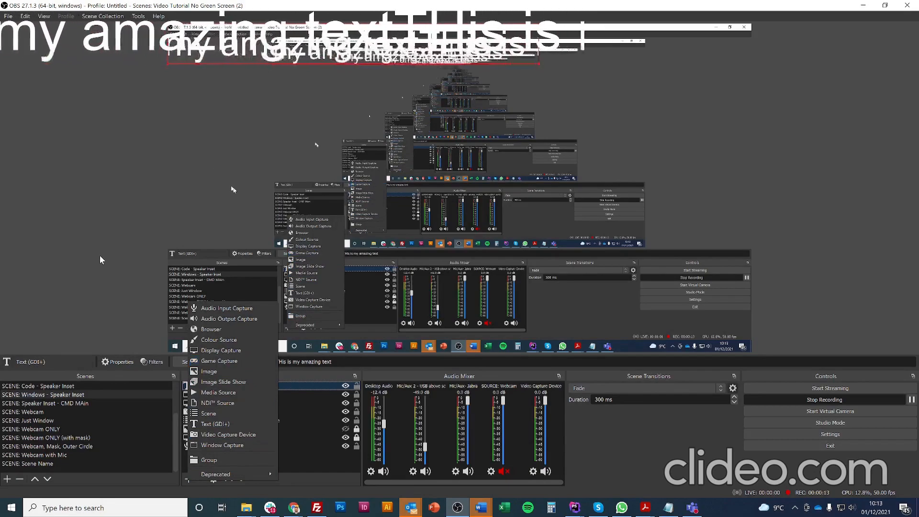
left_click(321, 467)
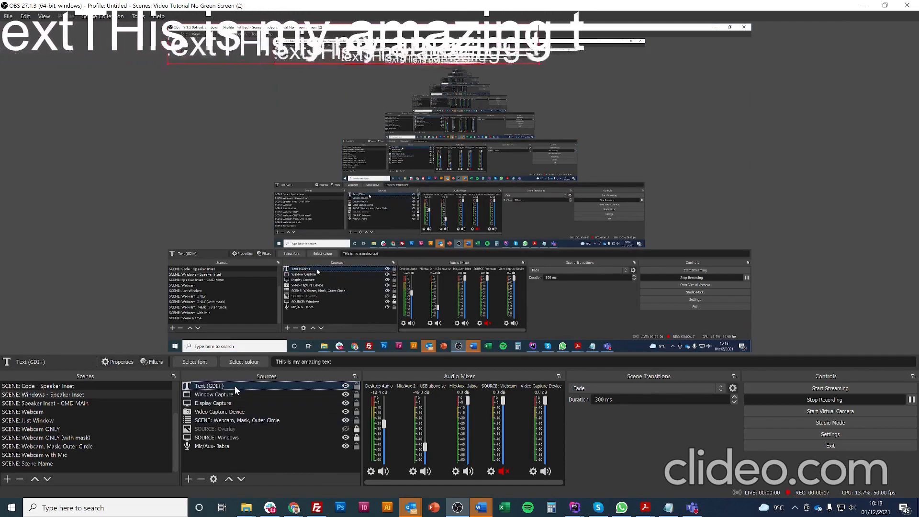
key("shift+Down")
key("shift+Down")
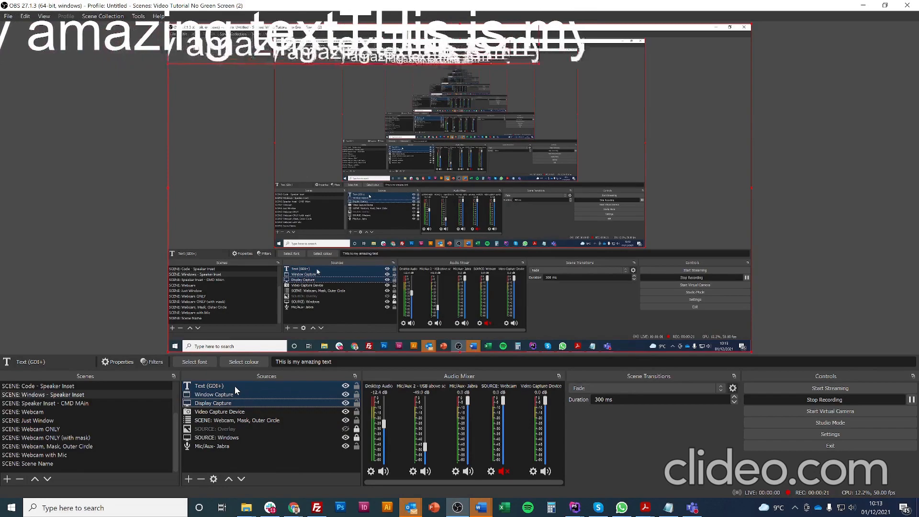
key("shift+Down")
key("Delete")
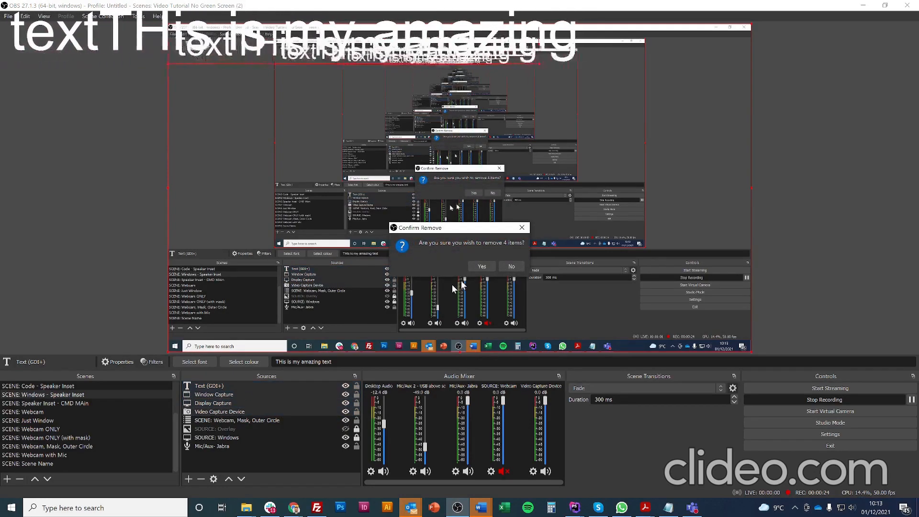
left_click(484, 265)
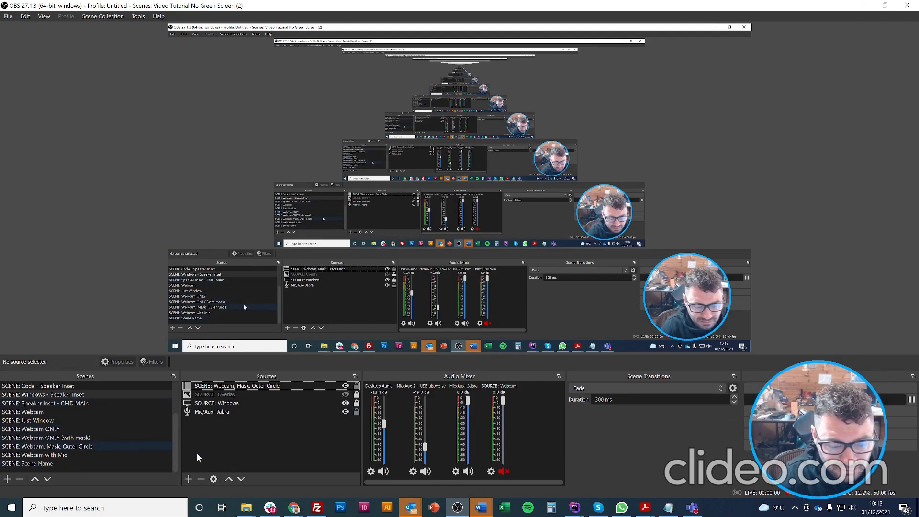
left_click(258, 387)
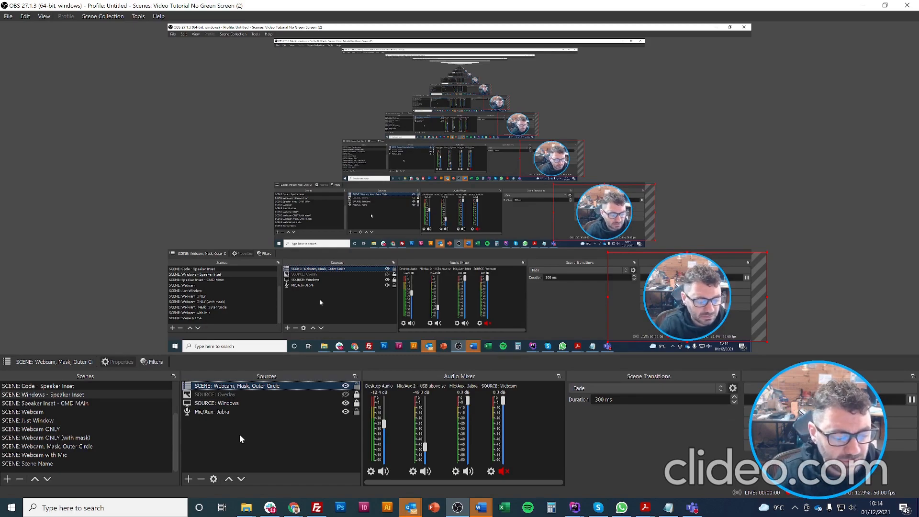
Add a new Video Capture Device source and accept its NewTek NDI Video settings.
left_click(190, 479)
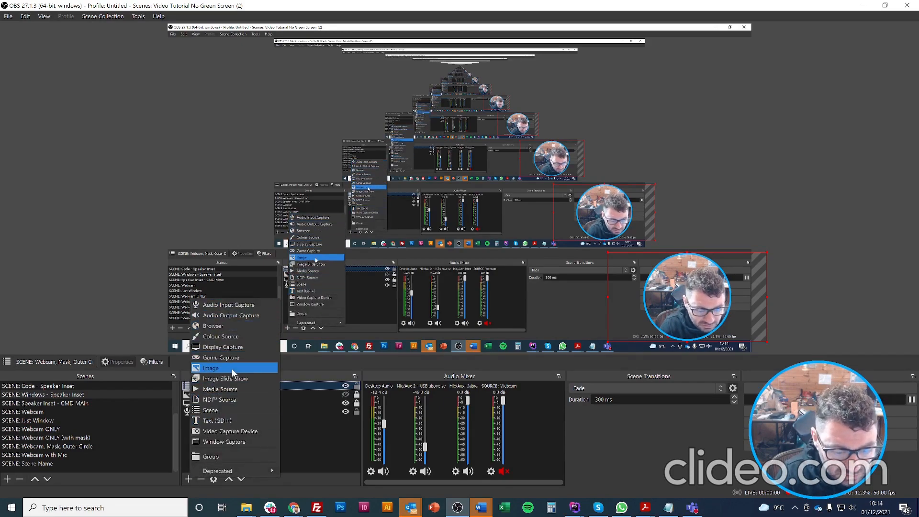
left_click(235, 432)
left_click(485, 320)
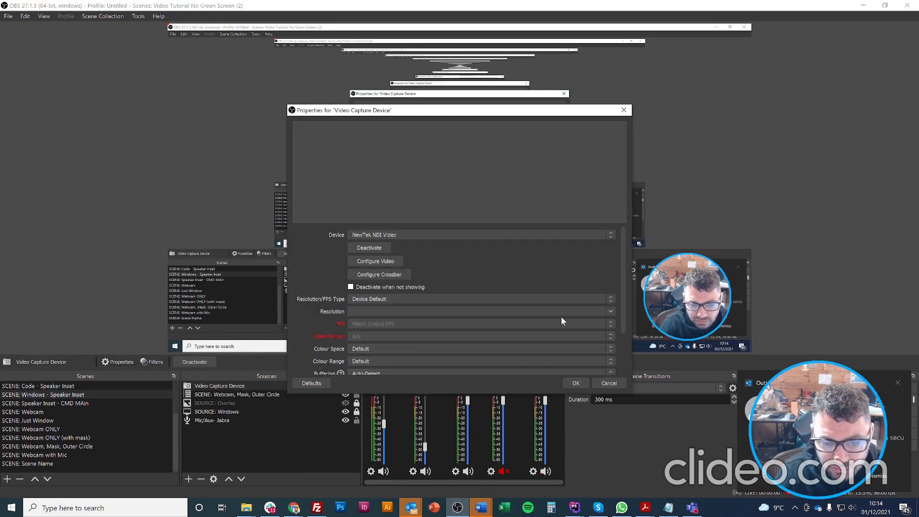
left_click(577, 381)
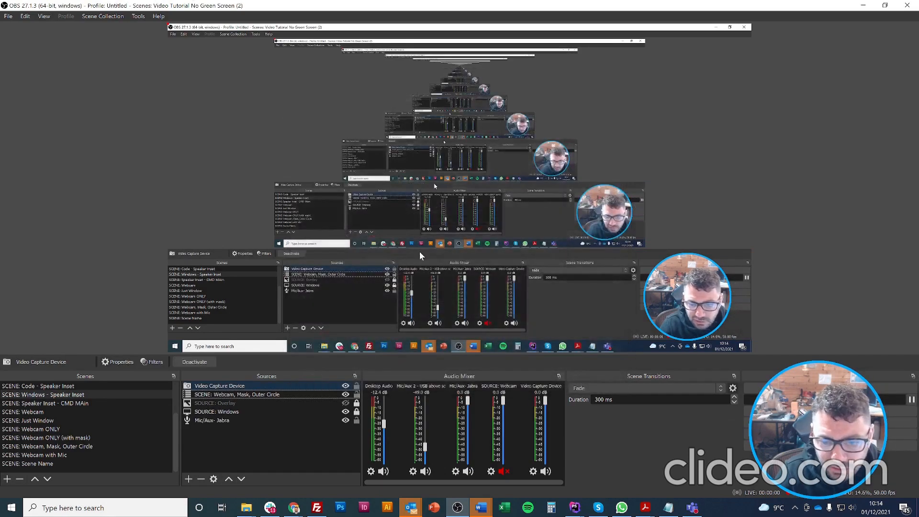
Add an Image Mask/Blend effect filter to the Video Capture Device with its default name.
right_click(228, 386)
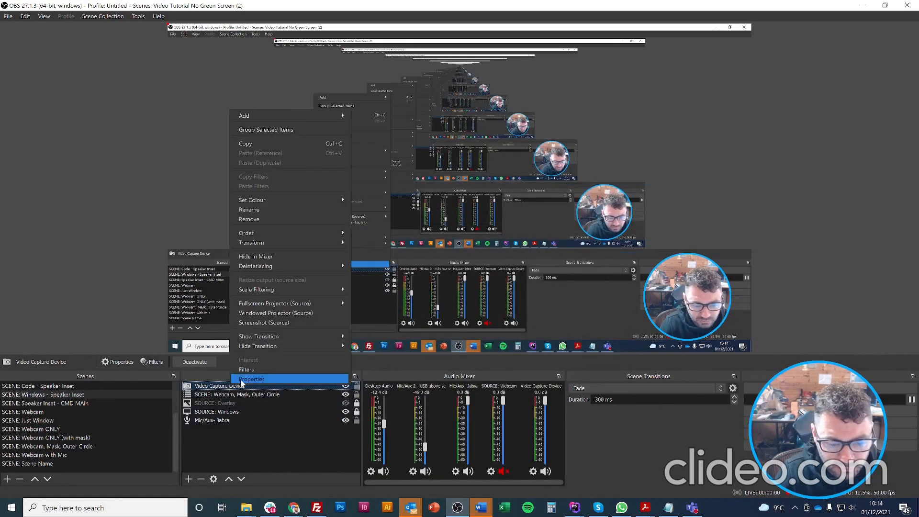
left_click(245, 372)
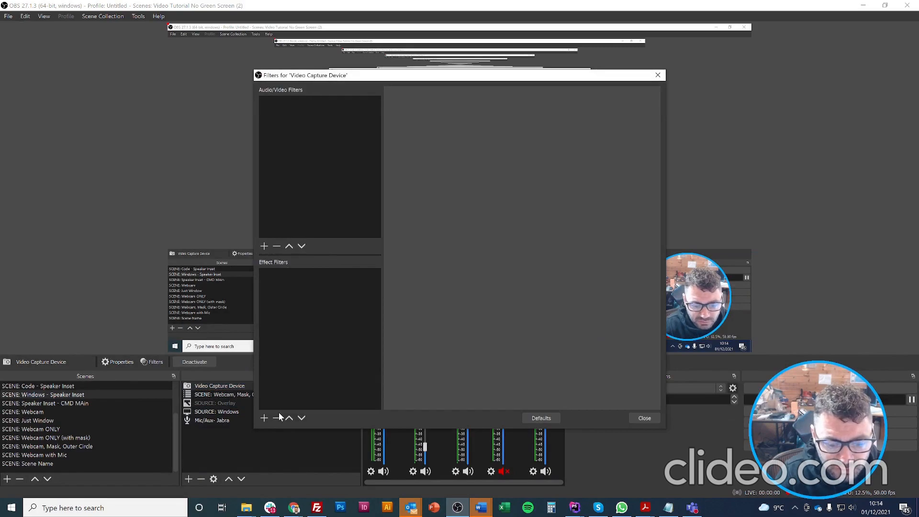
left_click(264, 245)
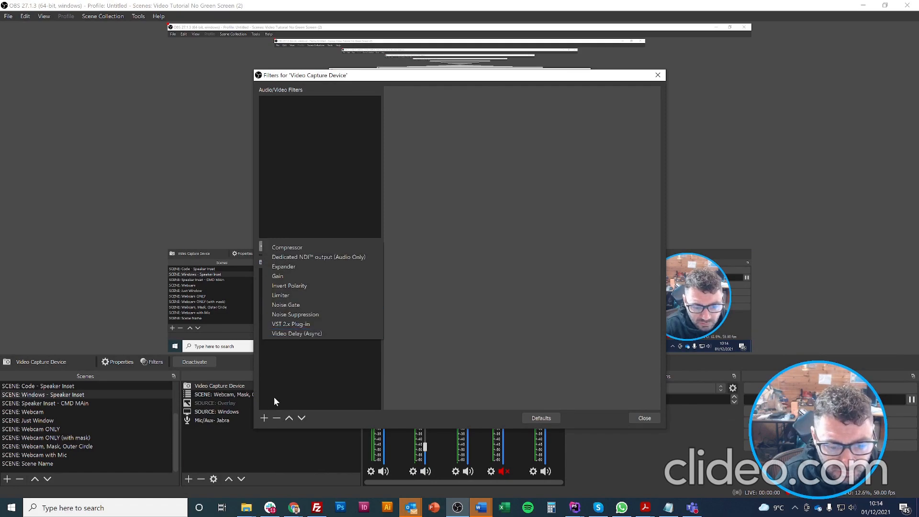
left_click(259, 420)
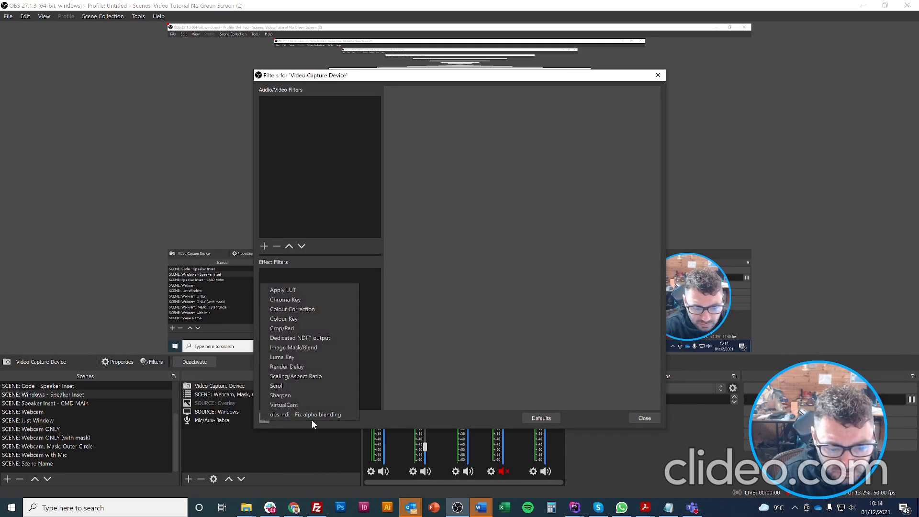
left_click(309, 349)
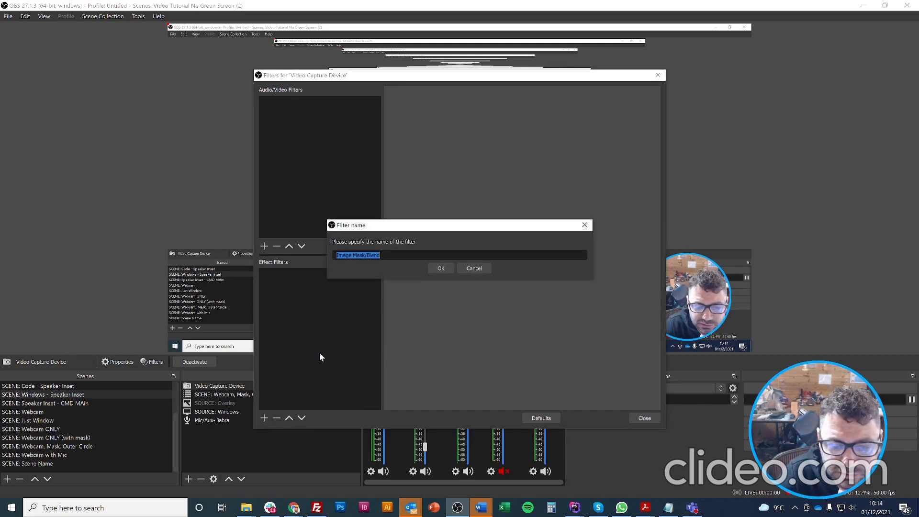
left_click(441, 268)
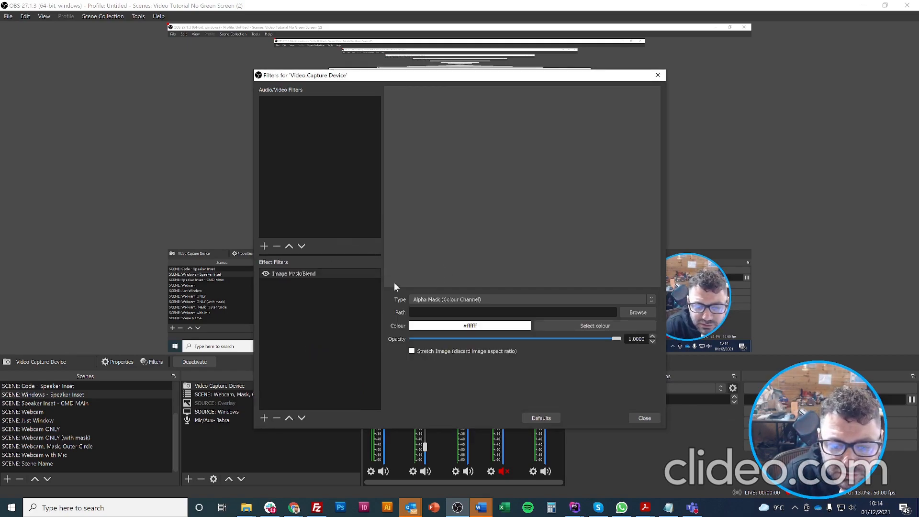
Leave the mask's image path empty and close the filters window.
left_click(634, 311)
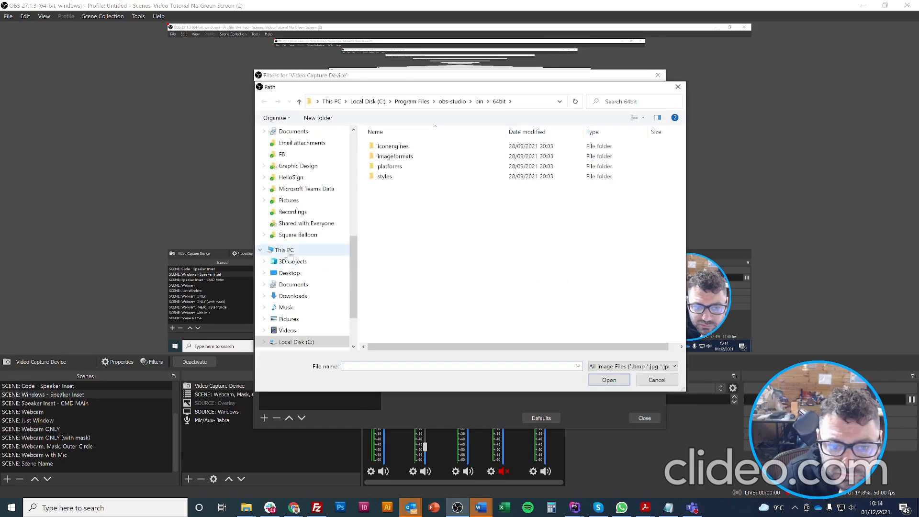
scroll(289, 255, "up", 1)
left_click(657, 379)
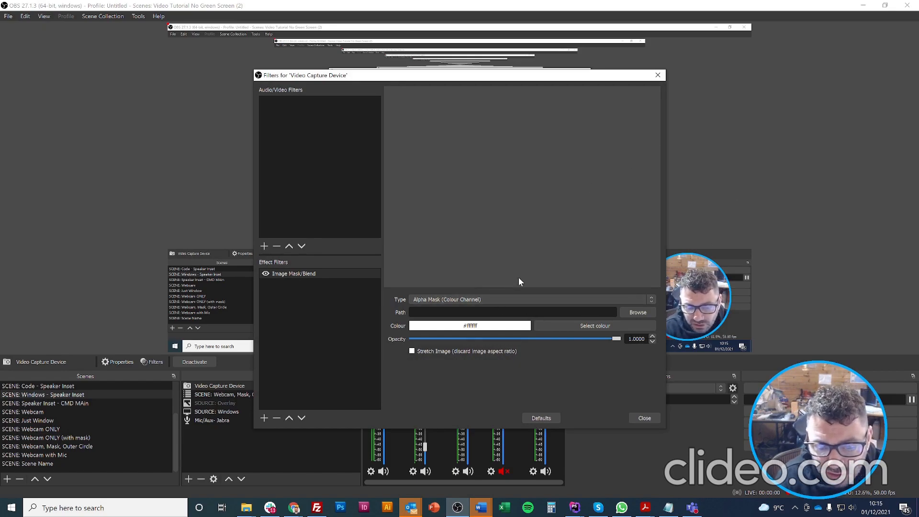
left_click(644, 418)
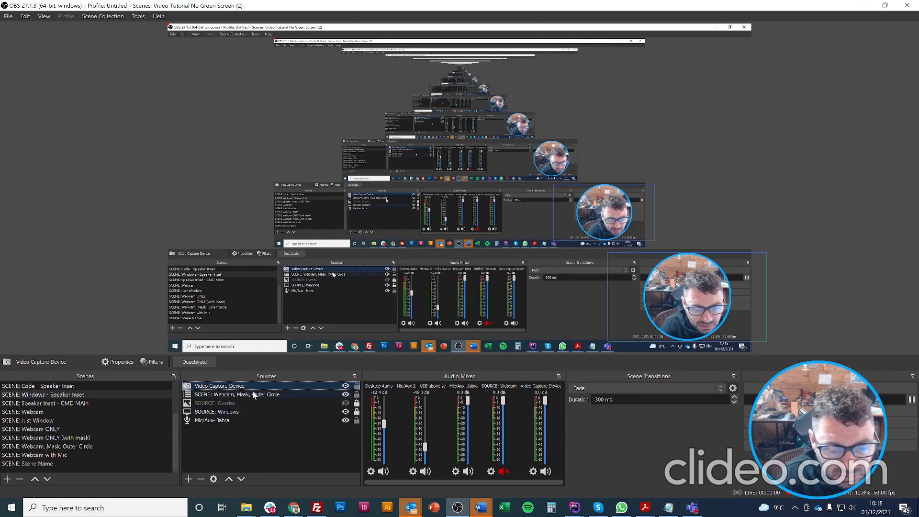
Add a Chroma Key effect filter to the Video Capture Device with its default name.
right_click(231, 388)
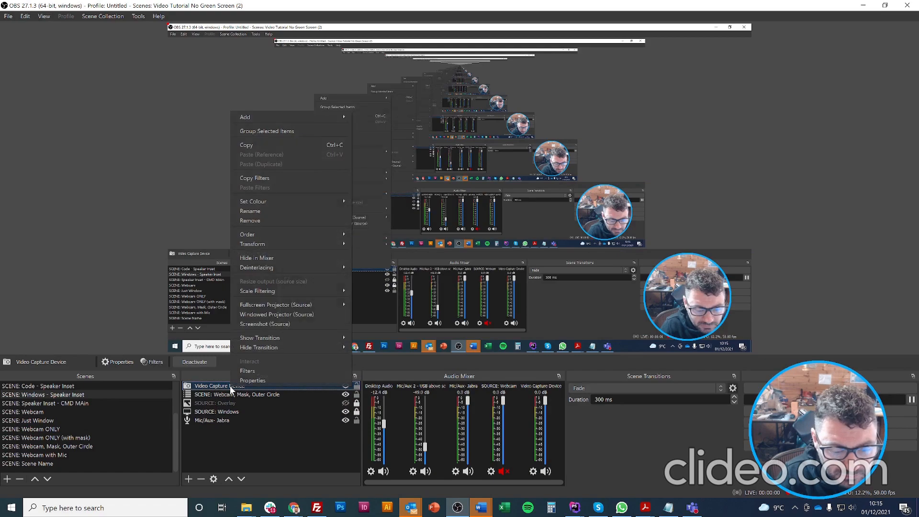
left_click(260, 370)
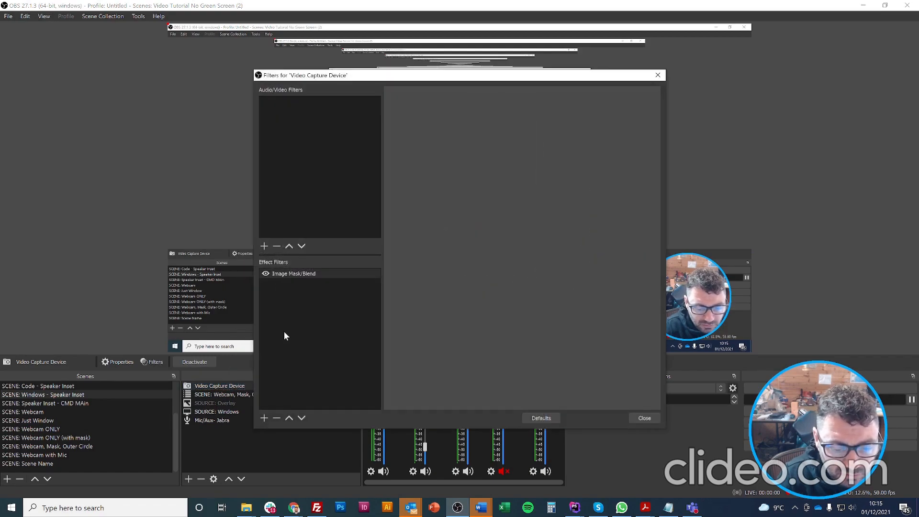
left_click(265, 418)
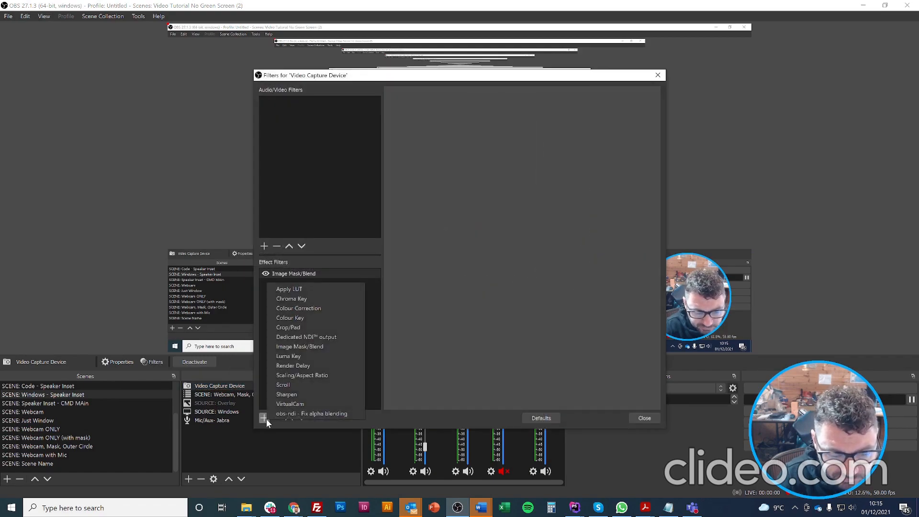
left_click(309, 299)
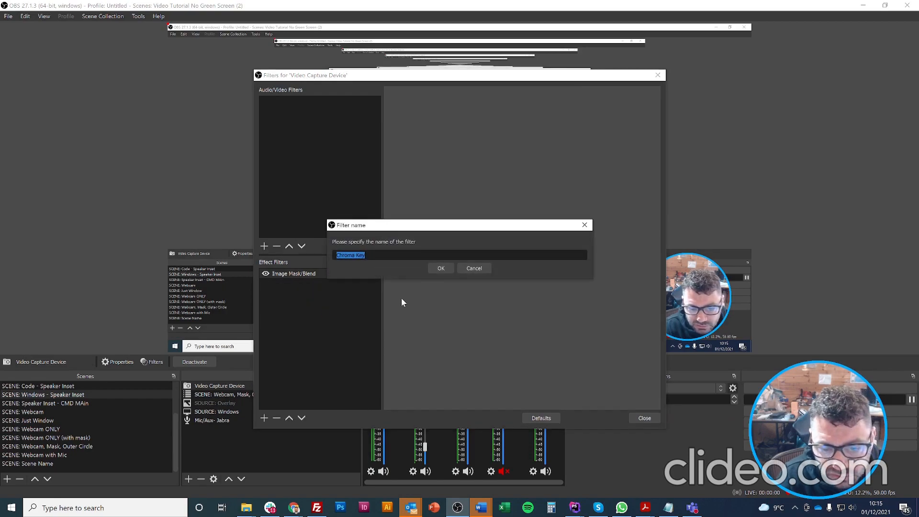
left_click(441, 268)
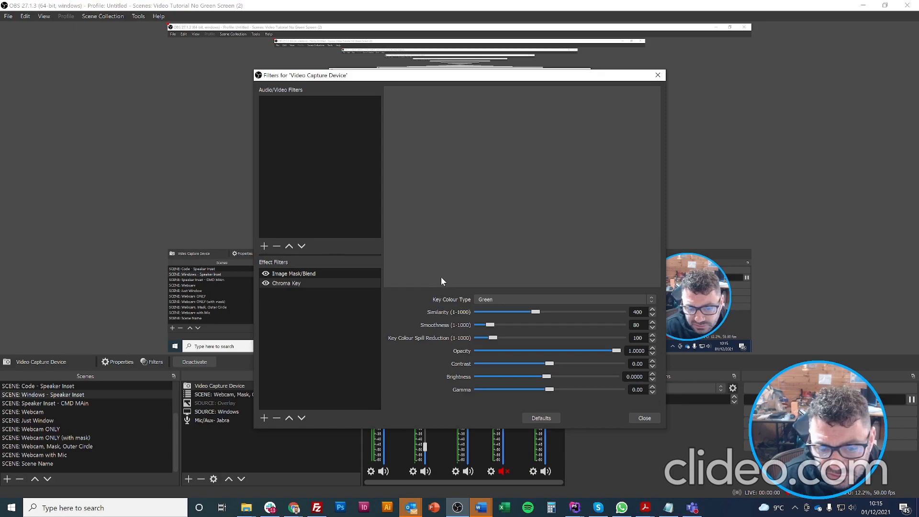
Keep the Green key colour, set spill reduction to 122, and close the filters window.
left_click(505, 299)
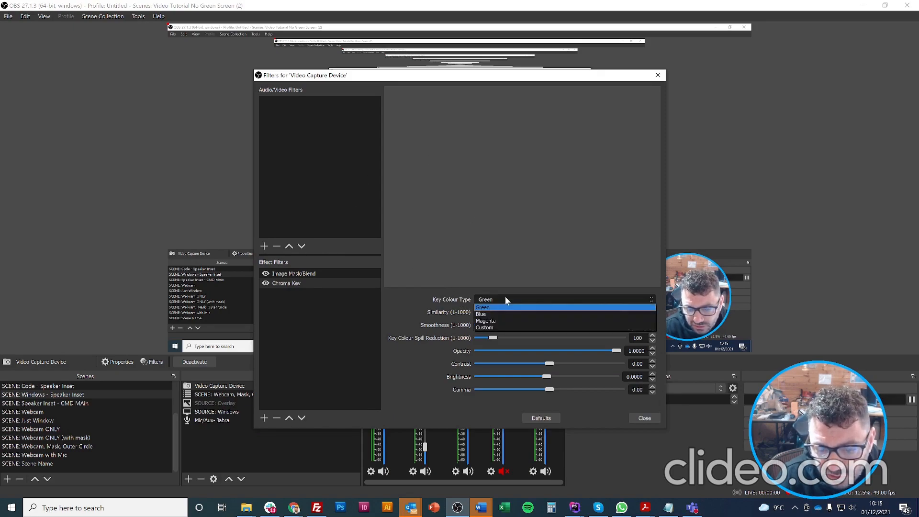
left_click(504, 299)
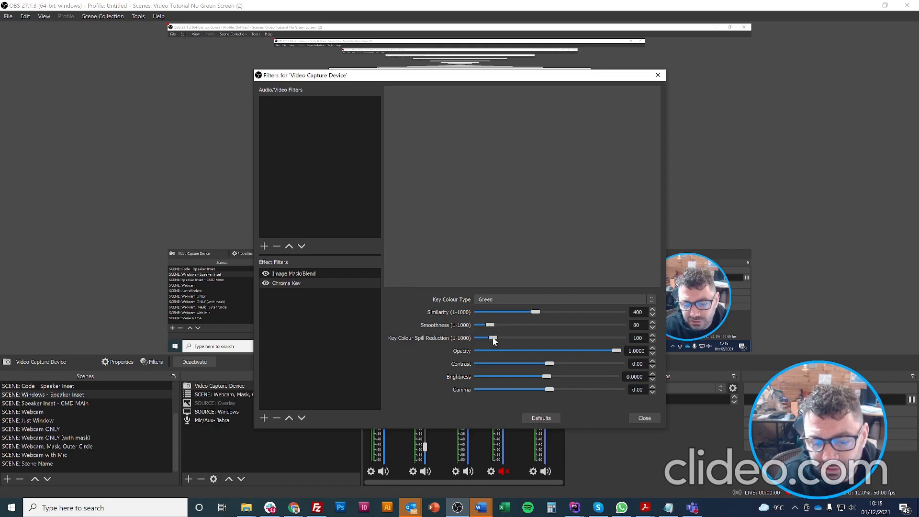
left_click_drag(538, 342, 492, 343)
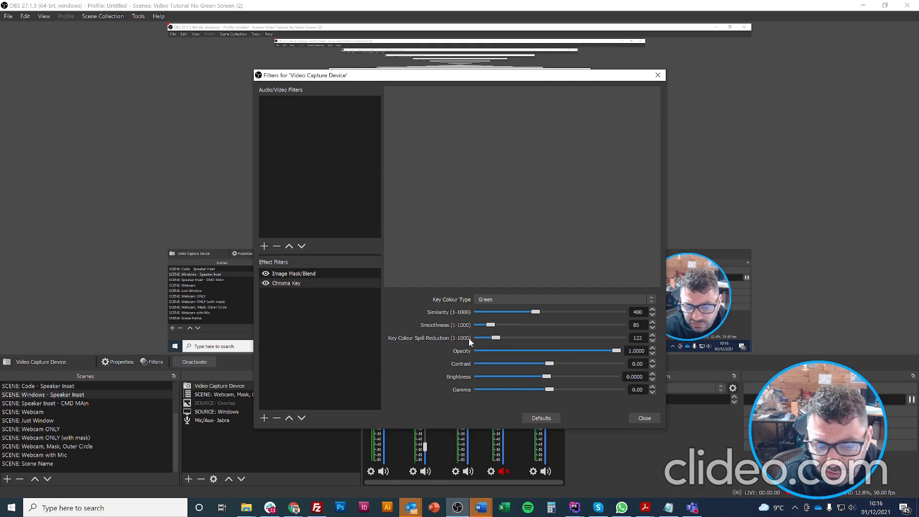
left_click(644, 418)
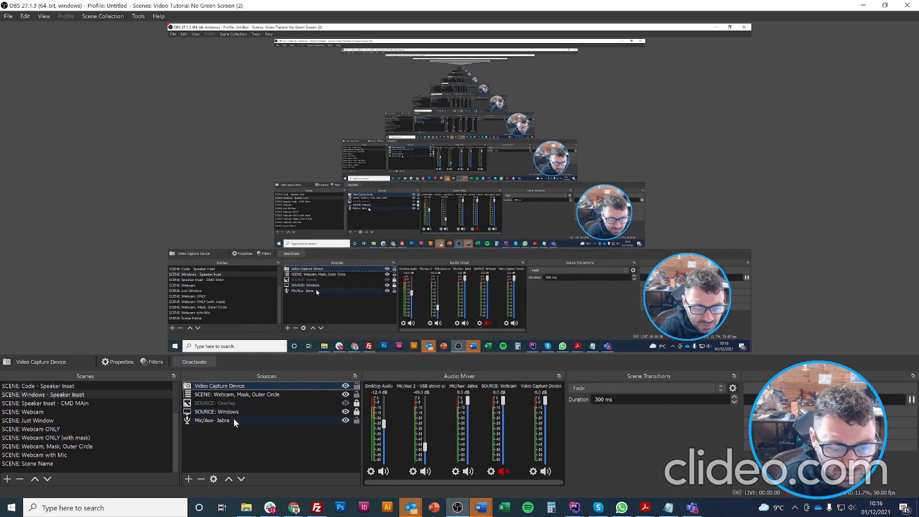
Review the Video Capture Device's properties and close them without changes.
right_click(241, 391)
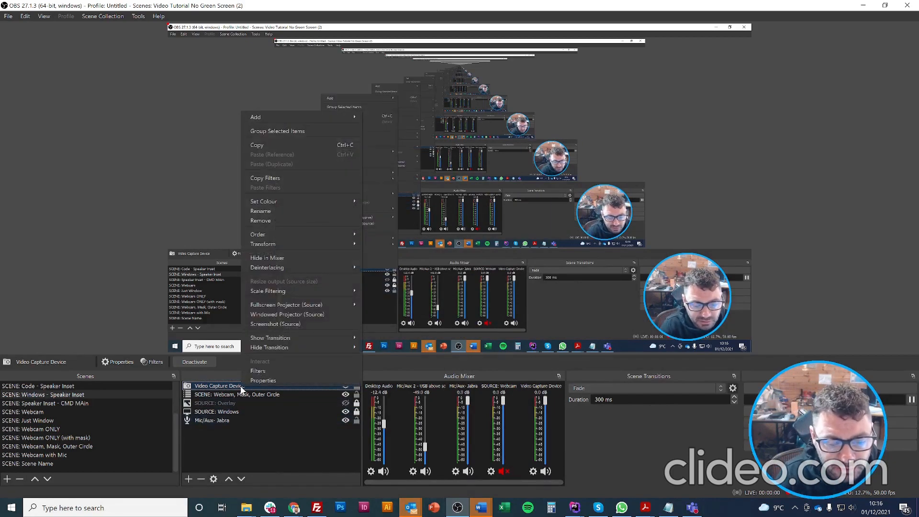
left_click(263, 381)
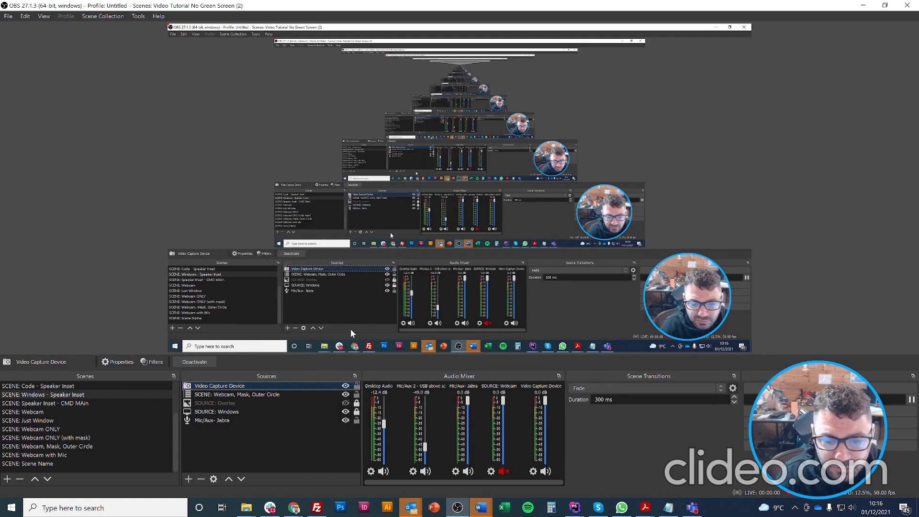
scroll(503, 315, "down", 4)
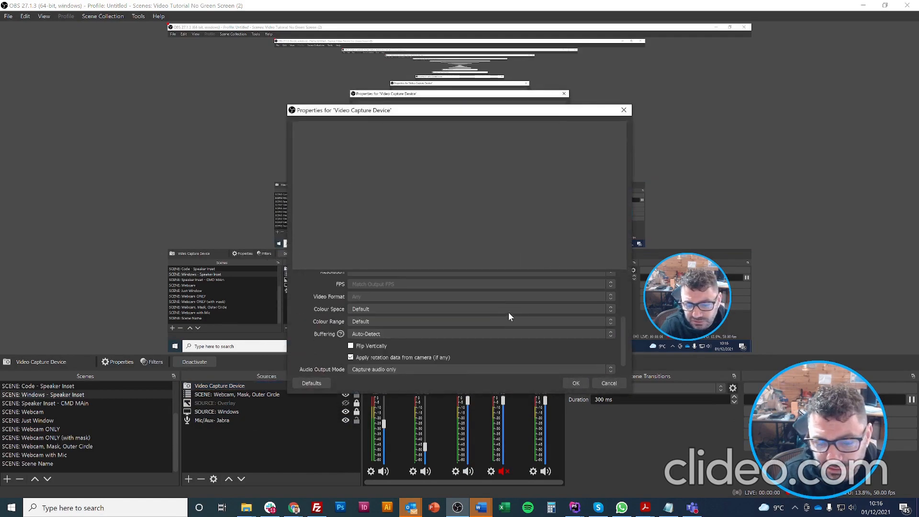
scroll(509, 308, "up", 4)
left_click(594, 381)
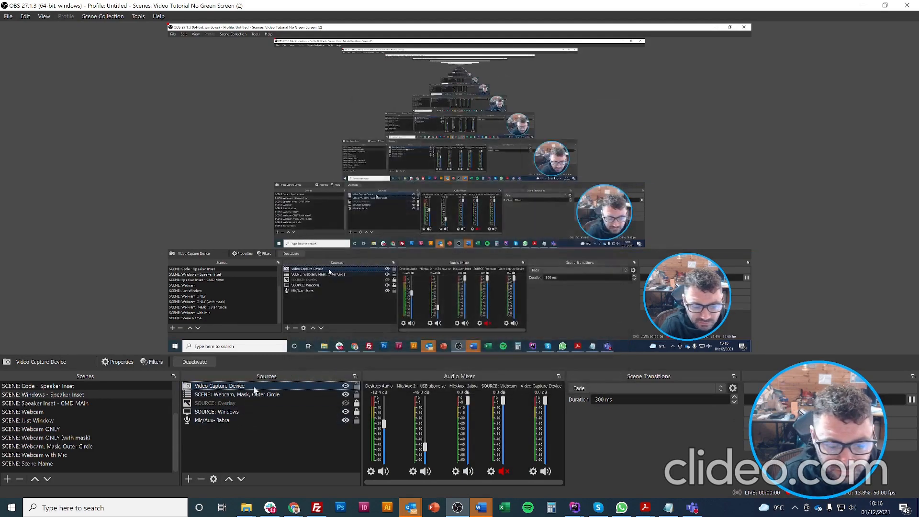
Reopen its filters, add no audio filter, and close with Image Mask/Blend and Chroma Key kept.
right_click(255, 390)
left_click(287, 327)
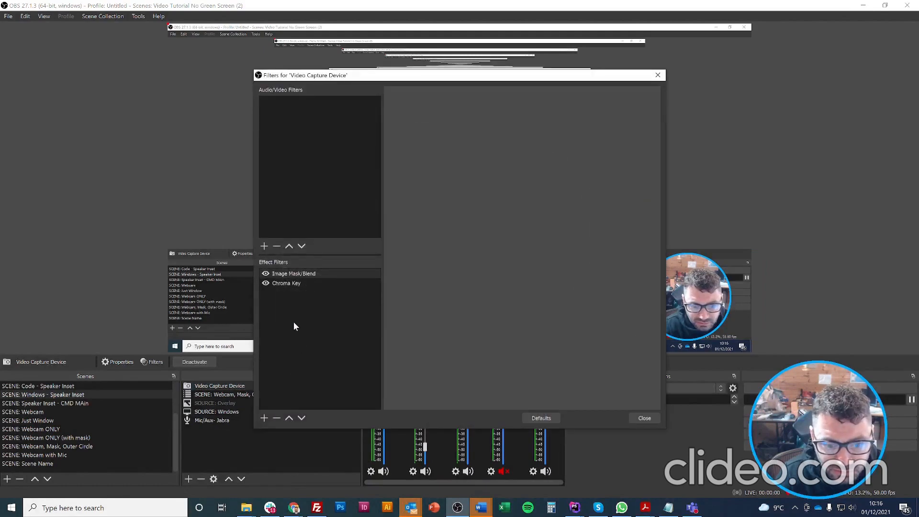
left_click(263, 246)
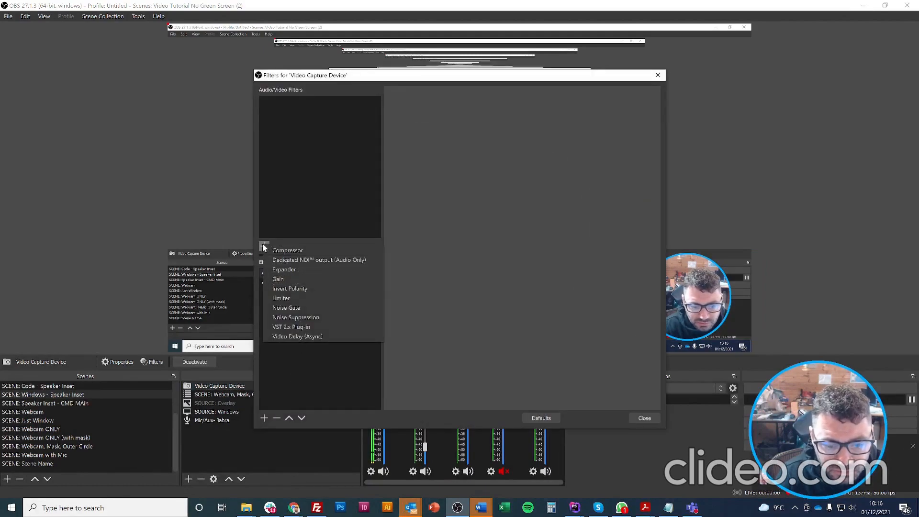
left_click(308, 185)
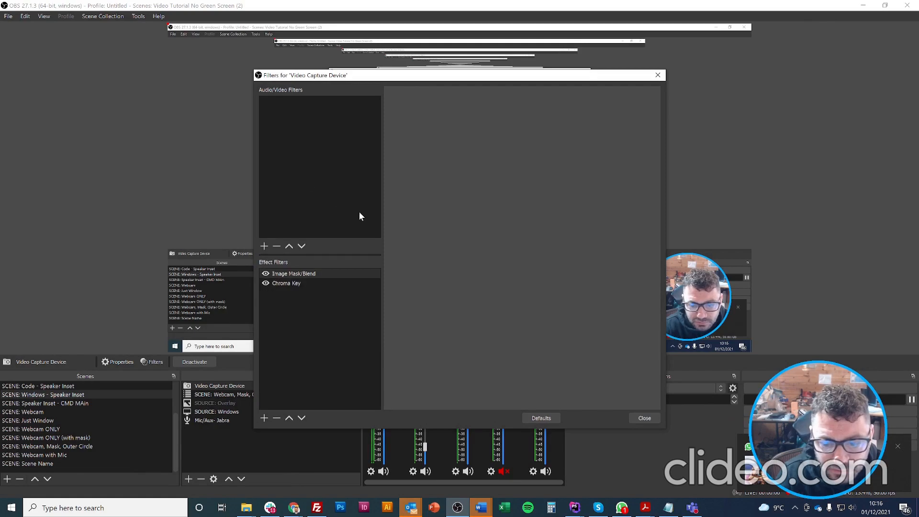
left_click(644, 418)
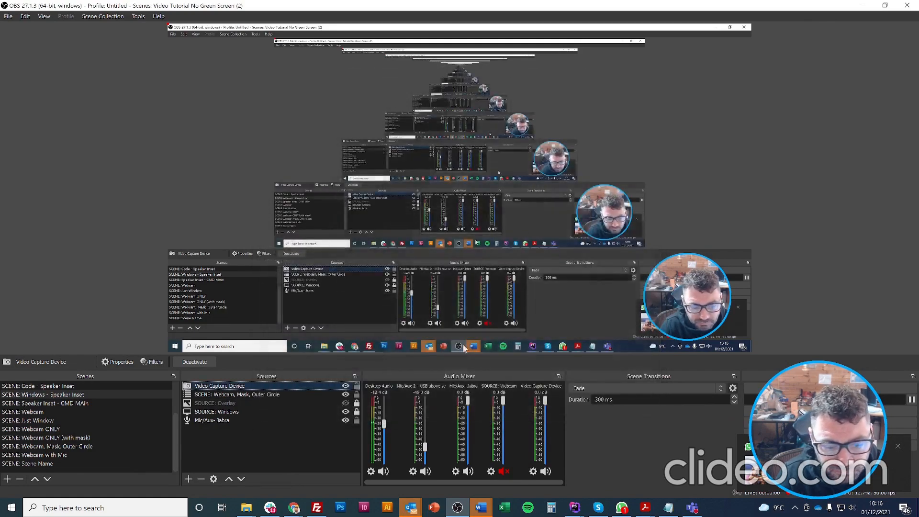
Click empty space in the Sources list to deselect the Video Capture Device.
left_click(307, 445)
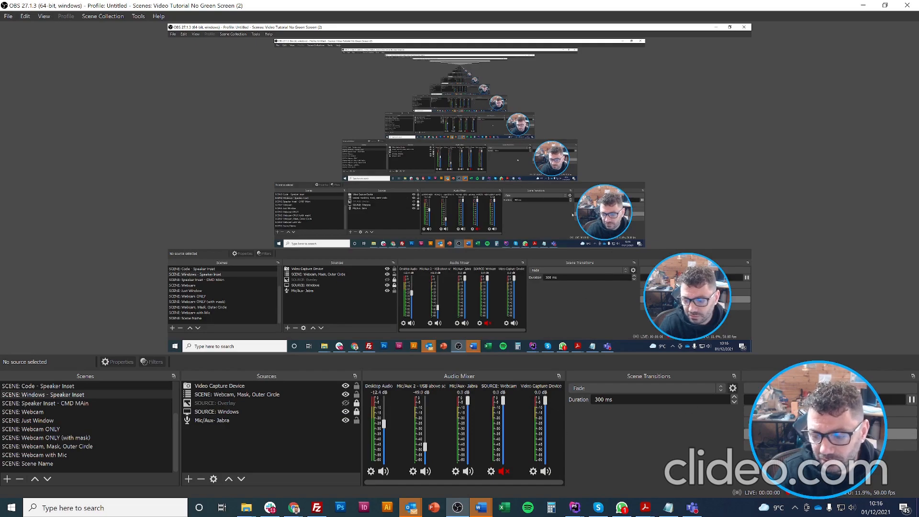
Open Settings on the Hotkeys page and scroll through the recording and Intro Video scene shortcuts.
left_click(831, 434)
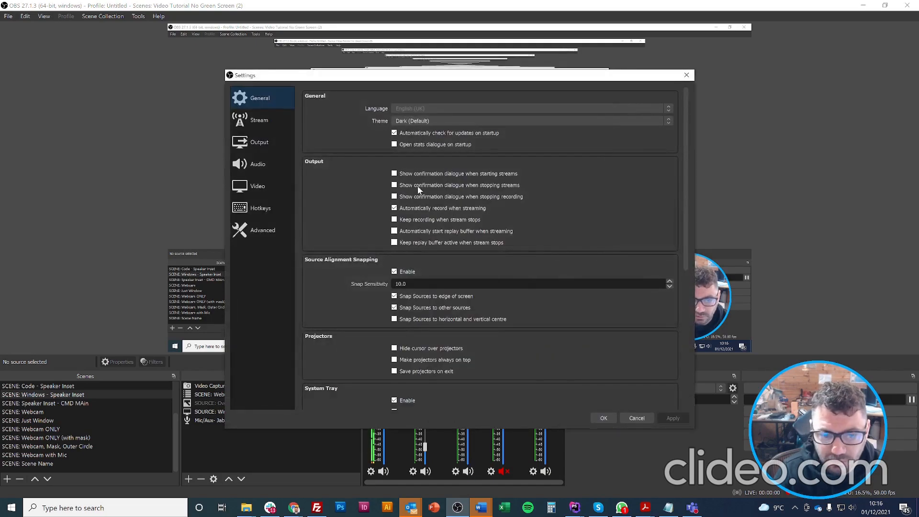
left_click(259, 210)
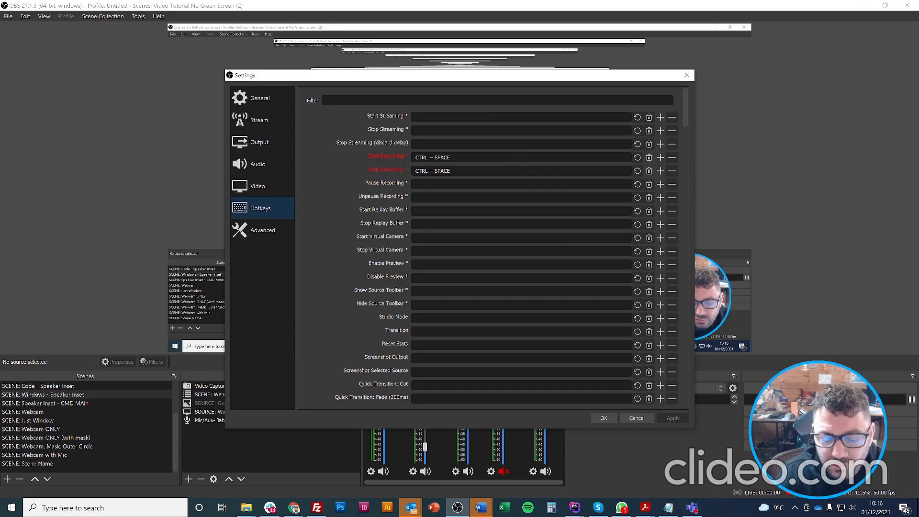
scroll(493, 249, "down", 4)
scroll(493, 249, "down", 2)
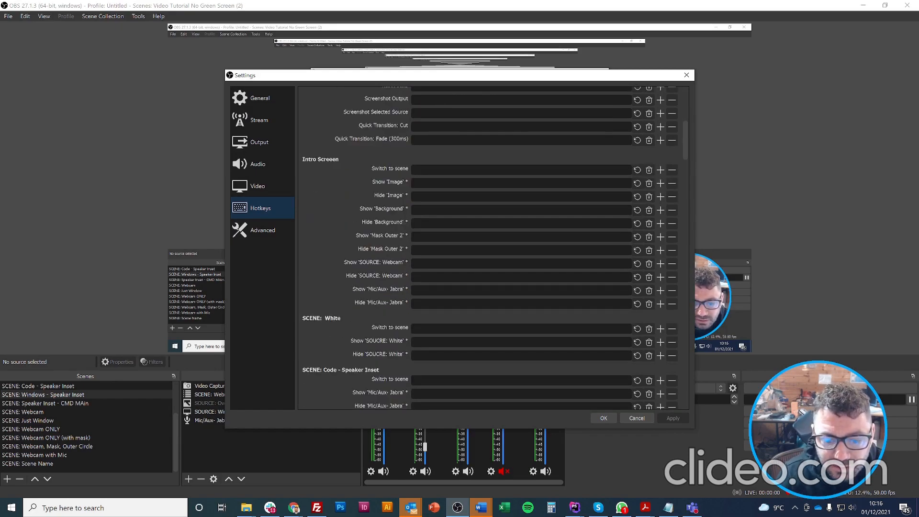
scroll(312, 259, "down", 2)
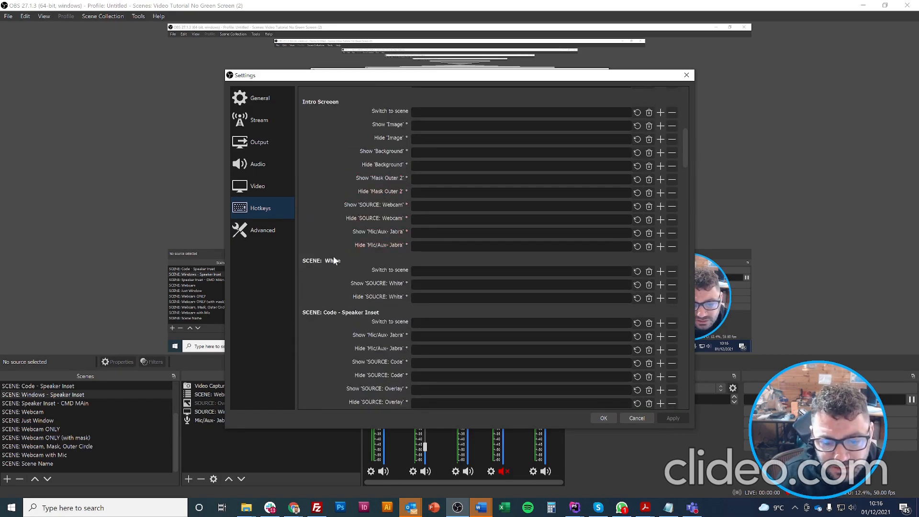
scroll(338, 261, "down", 12)
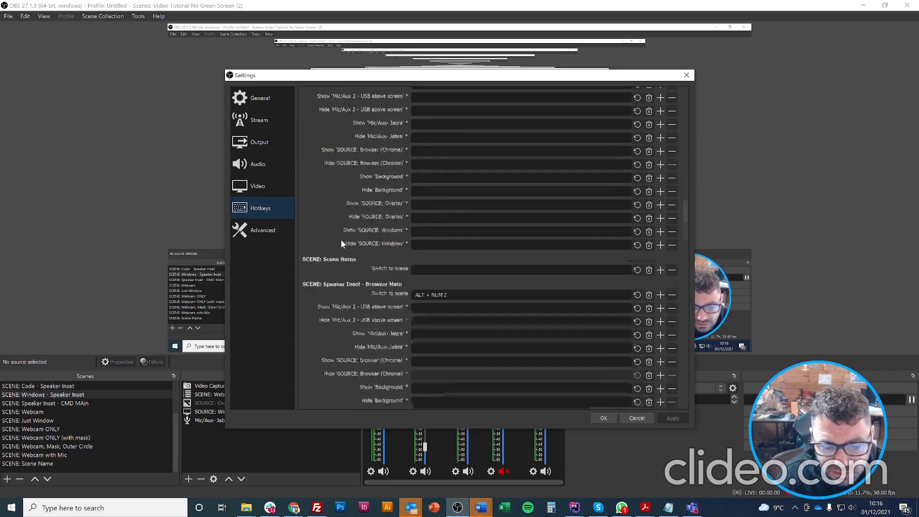
scroll(340, 243, "down", 10)
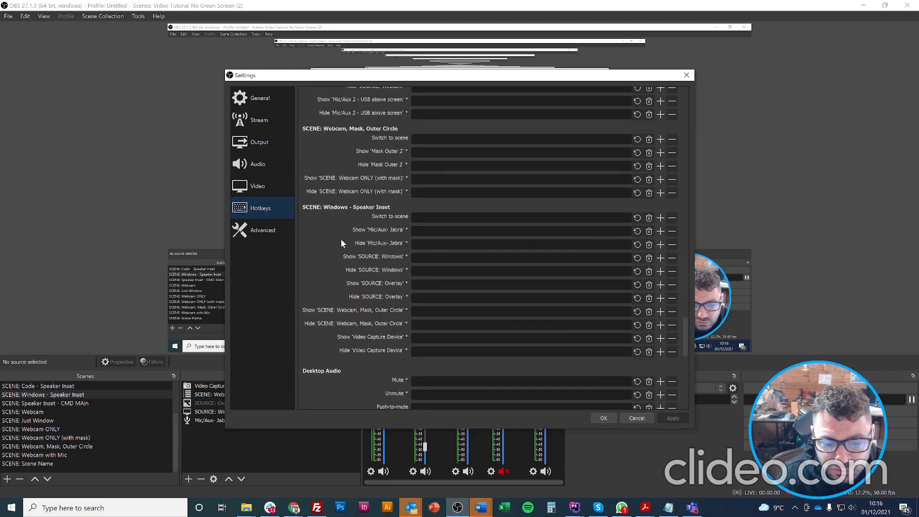
scroll(343, 237, "down", 12)
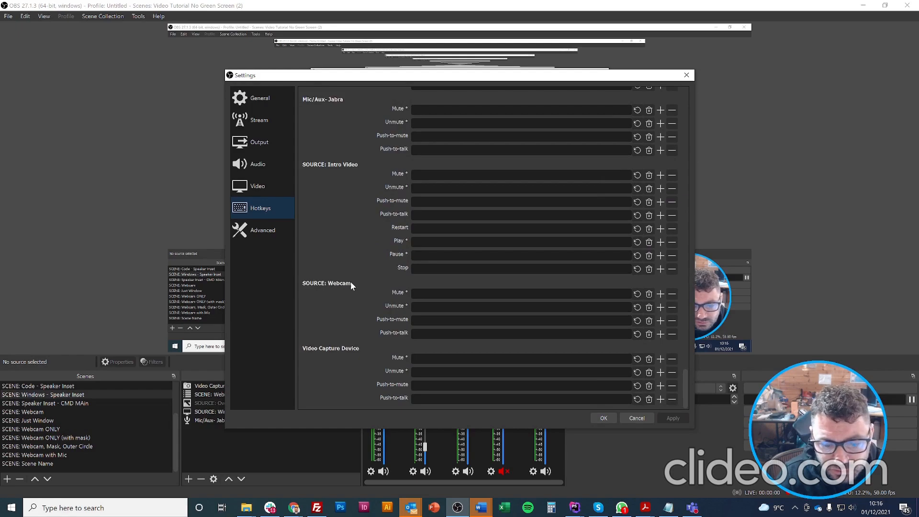
scroll(381, 264, "up", 20)
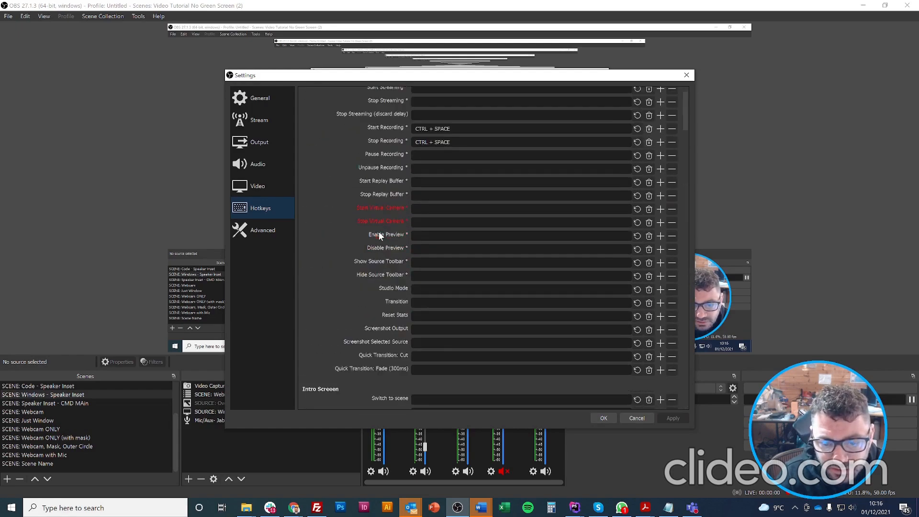
scroll(378, 233, "down", 15)
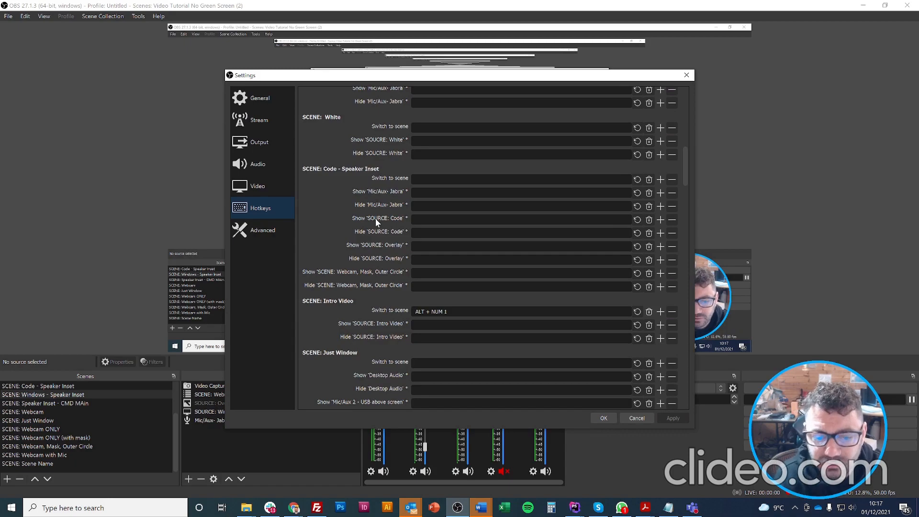
left_click_drag(410, 80, 269, 72)
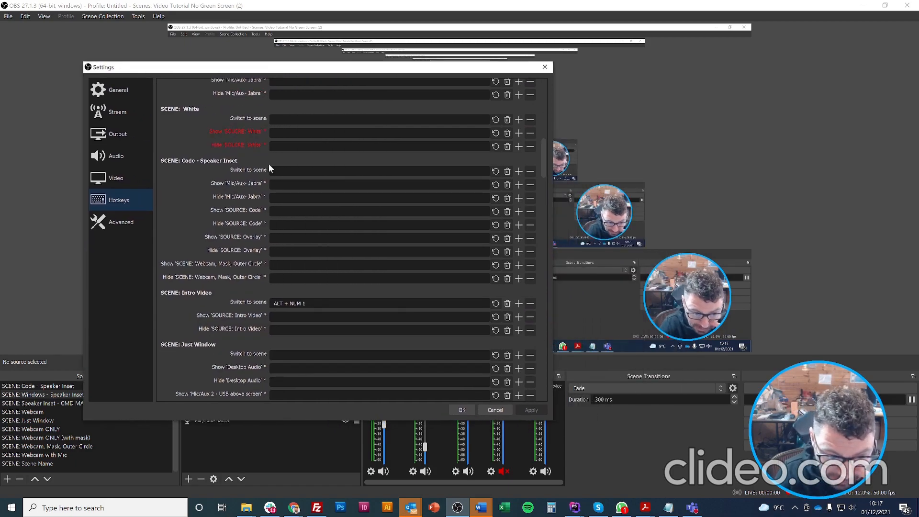
Scroll the hotkey list down to 'SCENE: Webcam ONLY', bound to ALT + NUM 3.
scroll(194, 219, "down", 7)
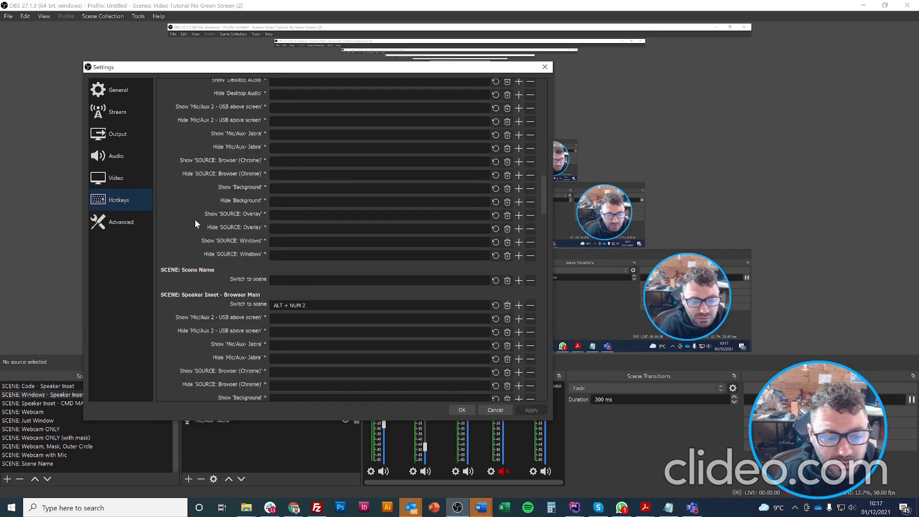
scroll(195, 221, "down", 1)
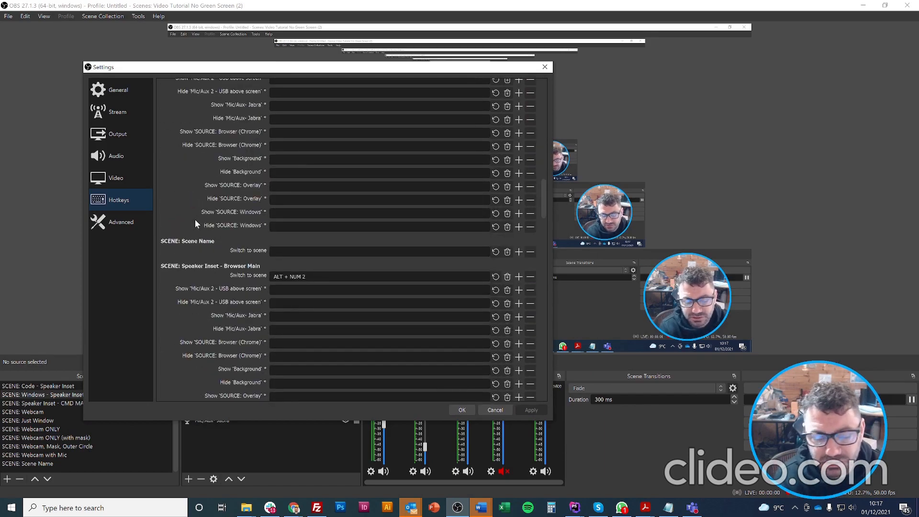
scroll(194, 219, "down", 5)
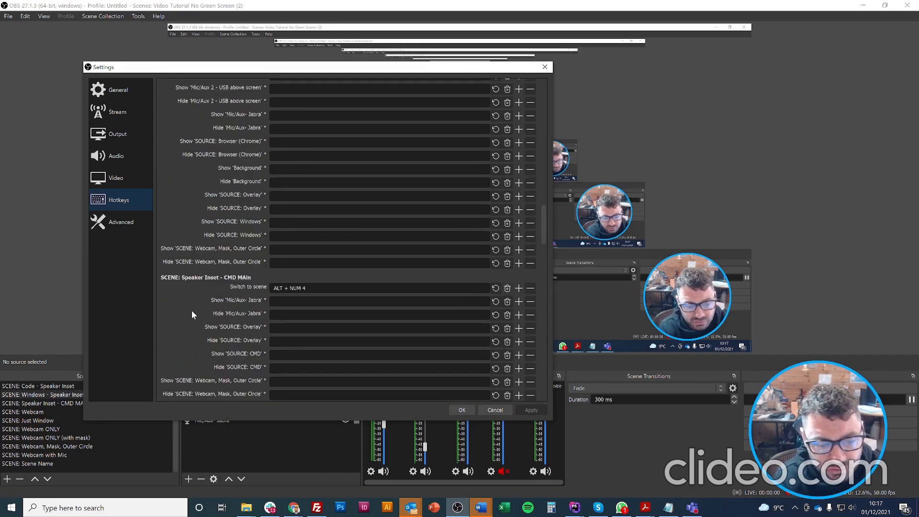
scroll(192, 314, "down", 10)
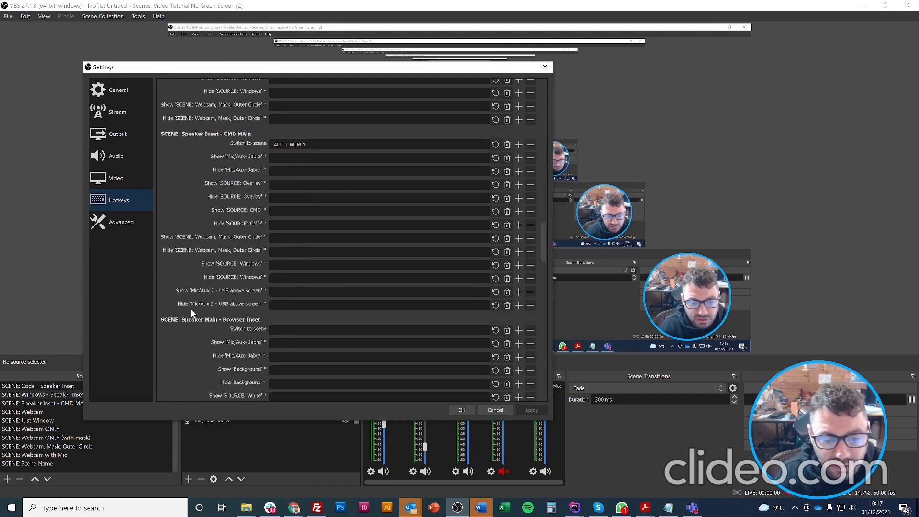
scroll(191, 314, "down", 1)
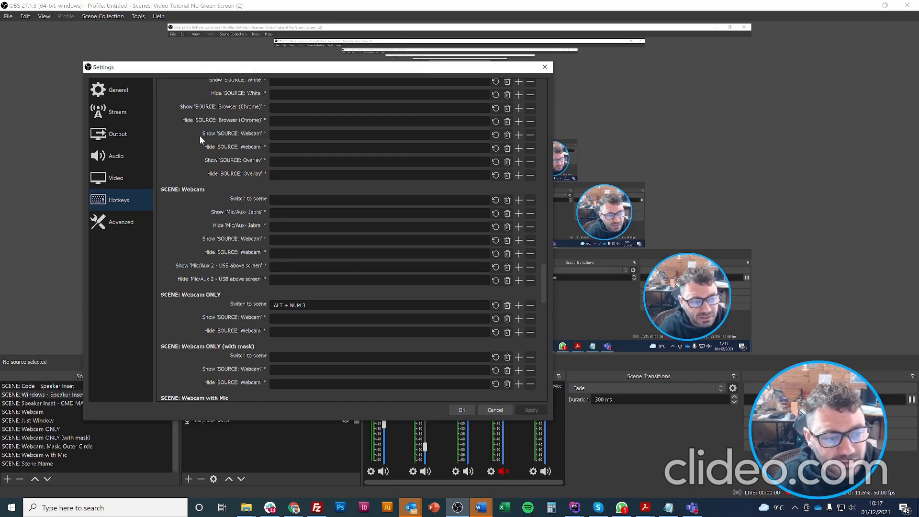
Browse the Audio, Output, Stream, General and Advanced settings, then cancel without applying.
left_click(128, 155)
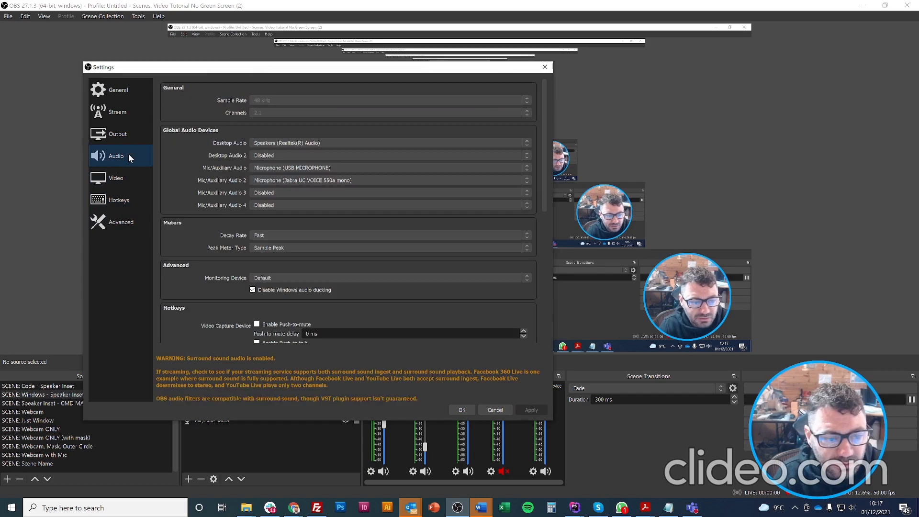
left_click(132, 135)
left_click(128, 110)
left_click(126, 88)
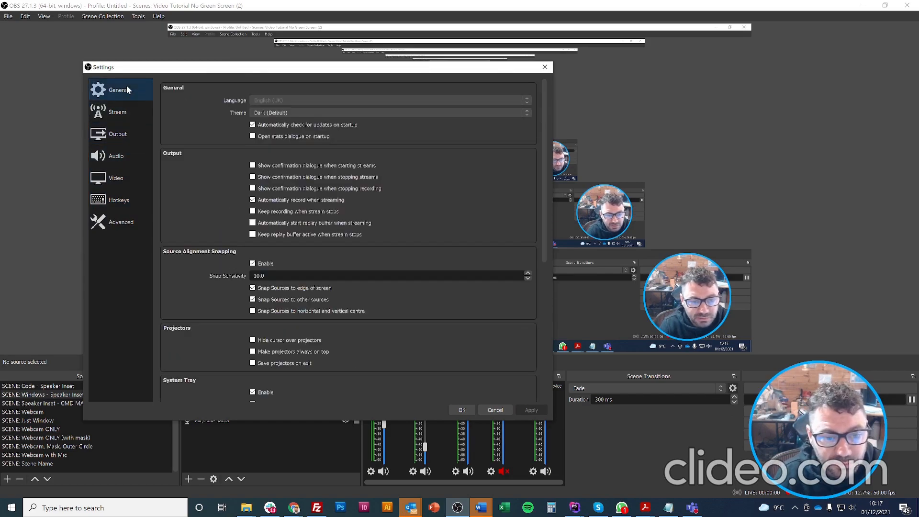
left_click(119, 222)
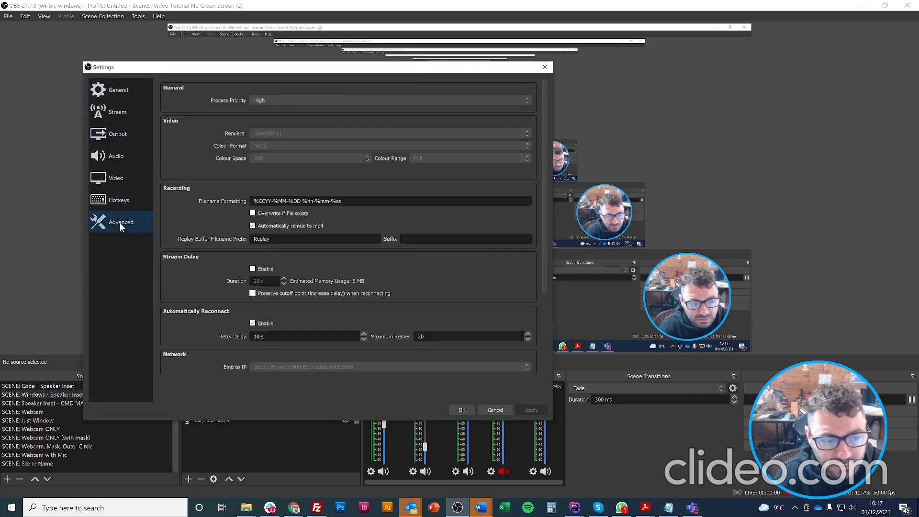
left_click(494, 410)
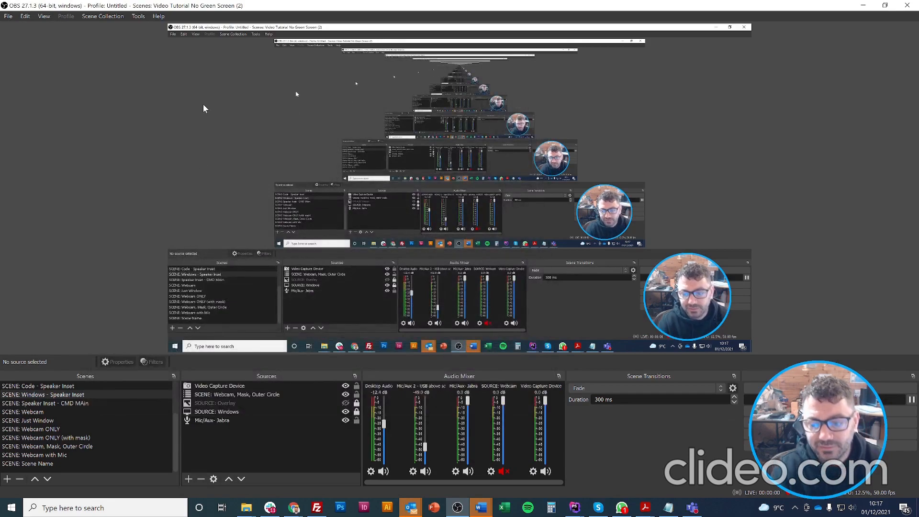